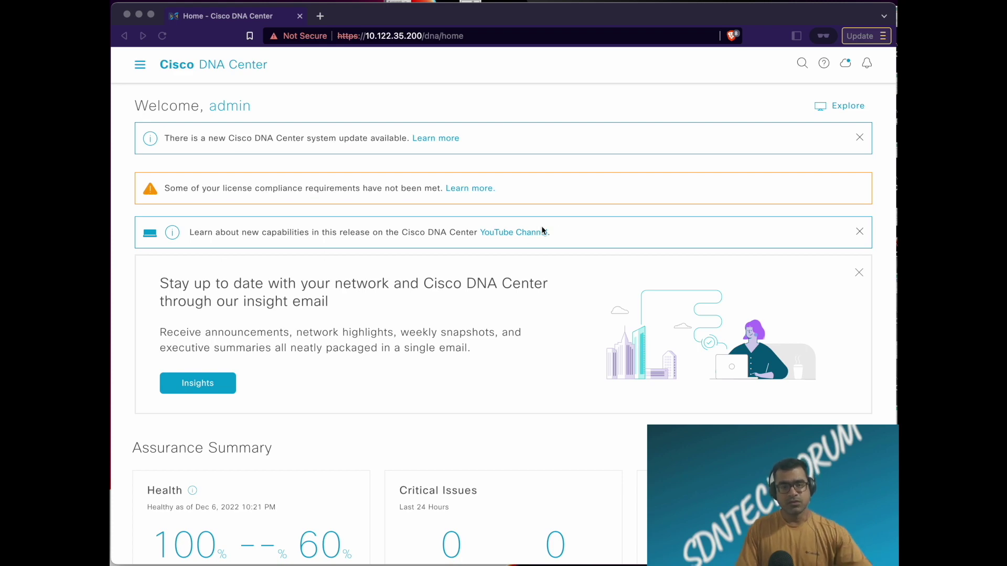
Show every open window in Mission Control, not only the Cisco DNA Center home page
key("ctrl+Up")
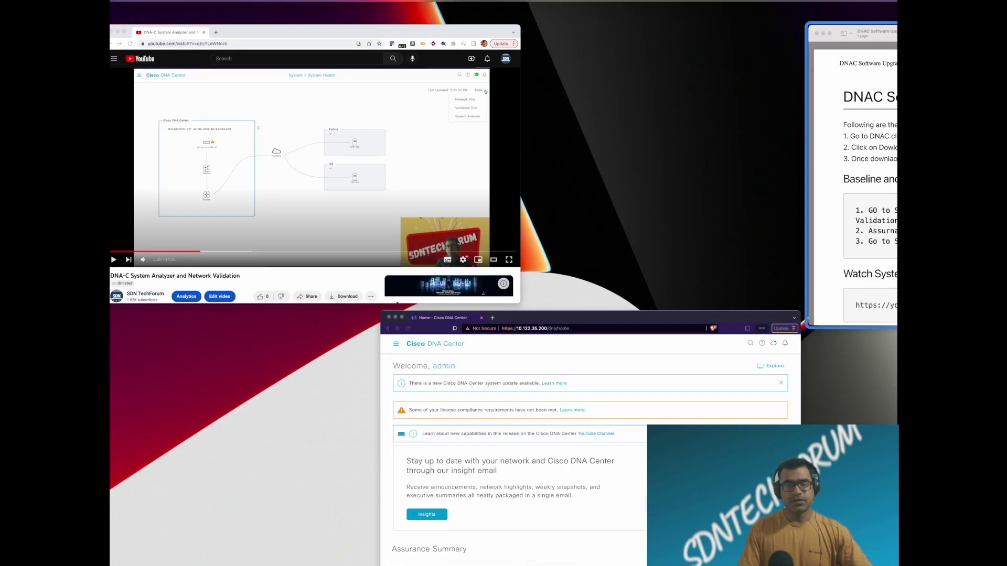
Read the DNAC Software Upgrade PDF's upgrade steps and baseline checks, then return to Mission Control
left_click(858, 194)
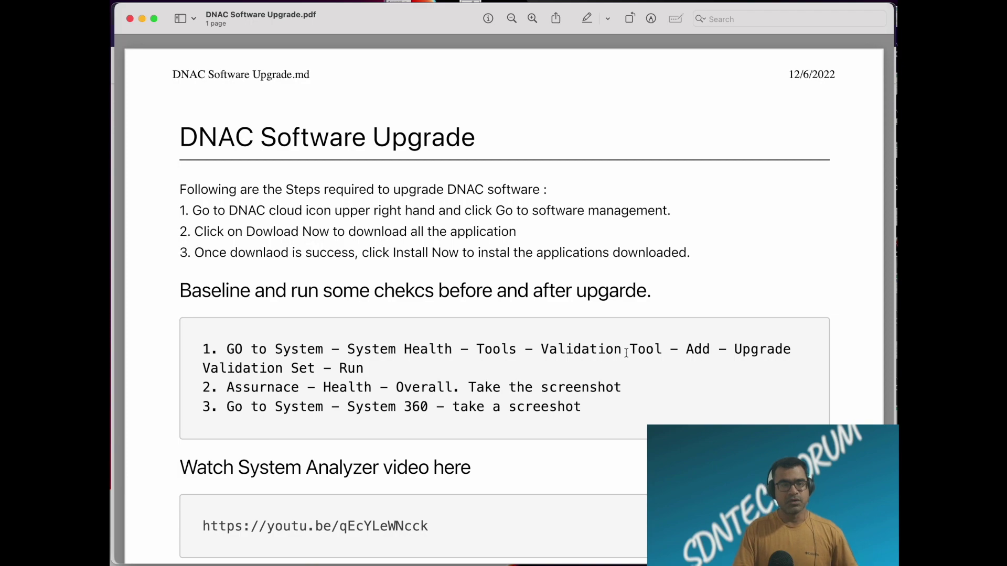
key("ctrl+Up")
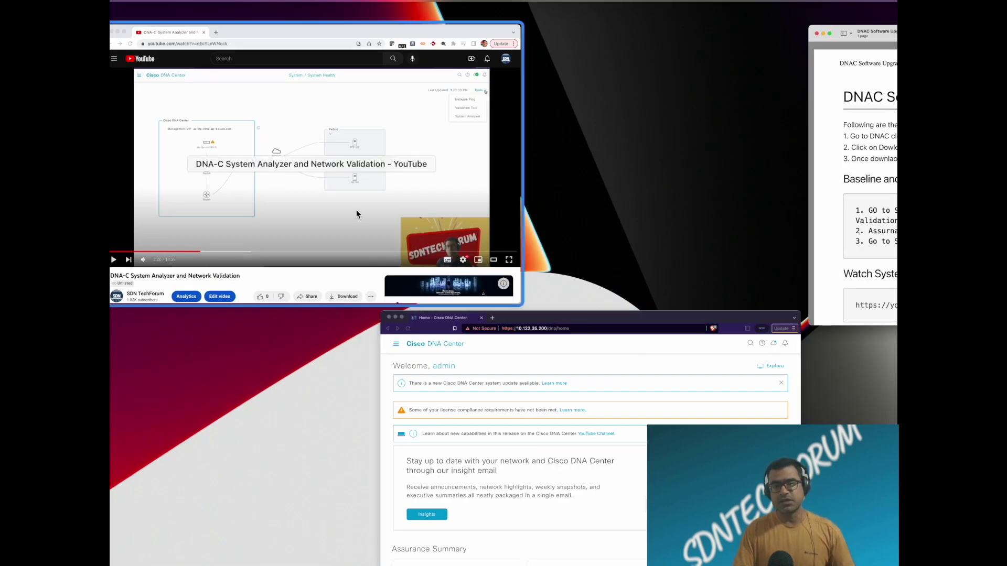
Look at the System Analyzer video, then bring the DNAC Software Upgrade PDF back to the front
left_click(356, 214)
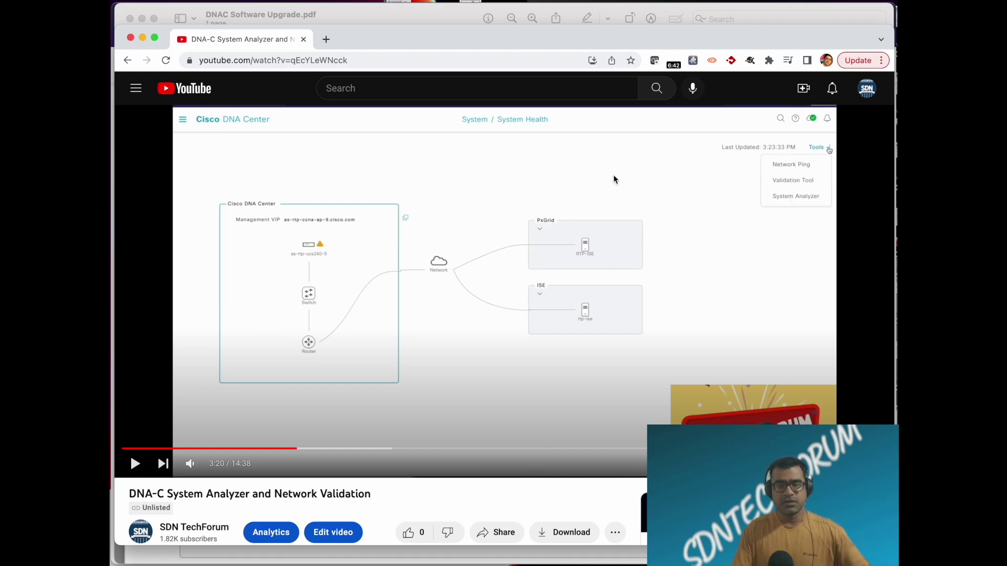
key("ctrl+Up")
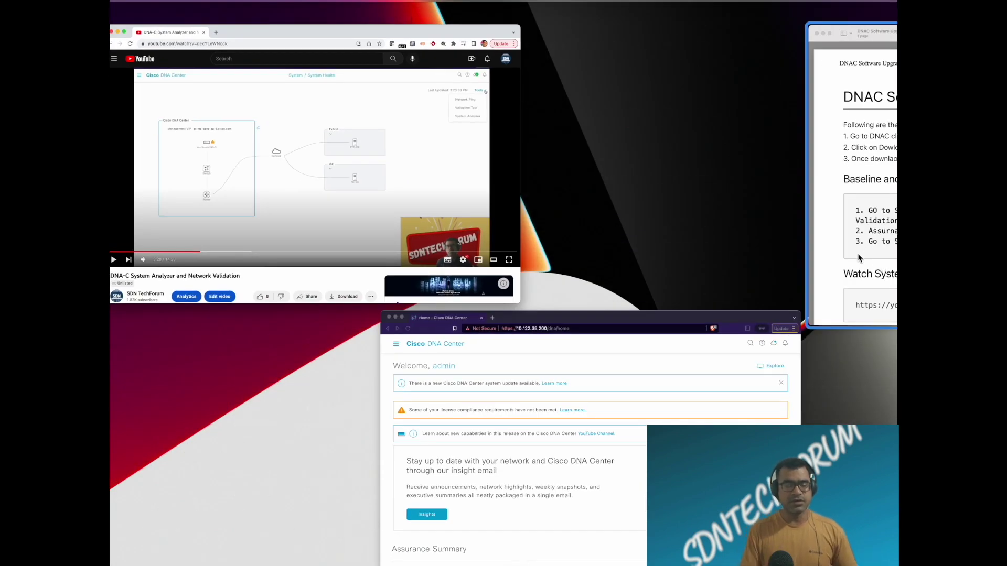
left_click(856, 252)
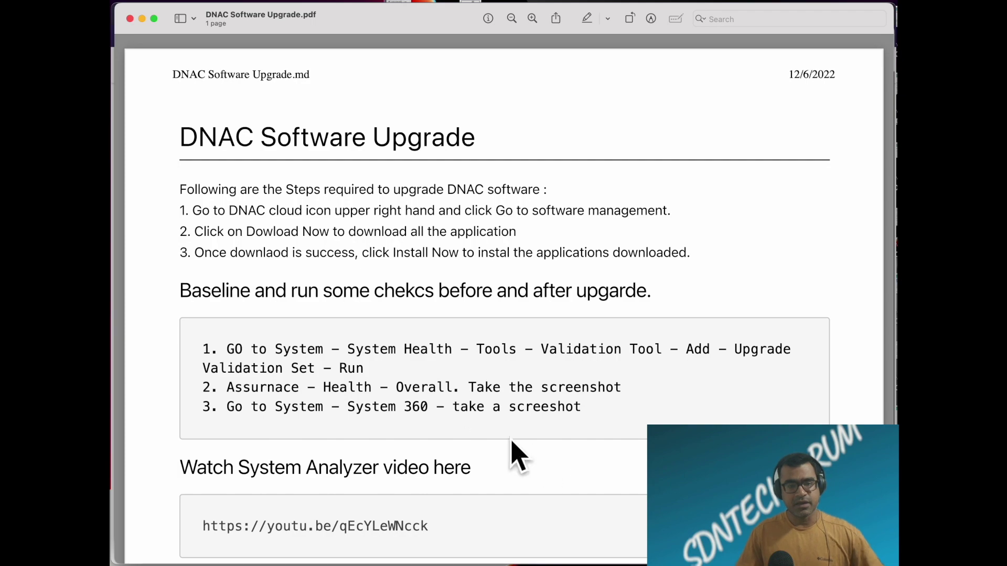
Switch from the upgrade notes PDF back to the Cisco DNA Center home page
key("ctrl+Up")
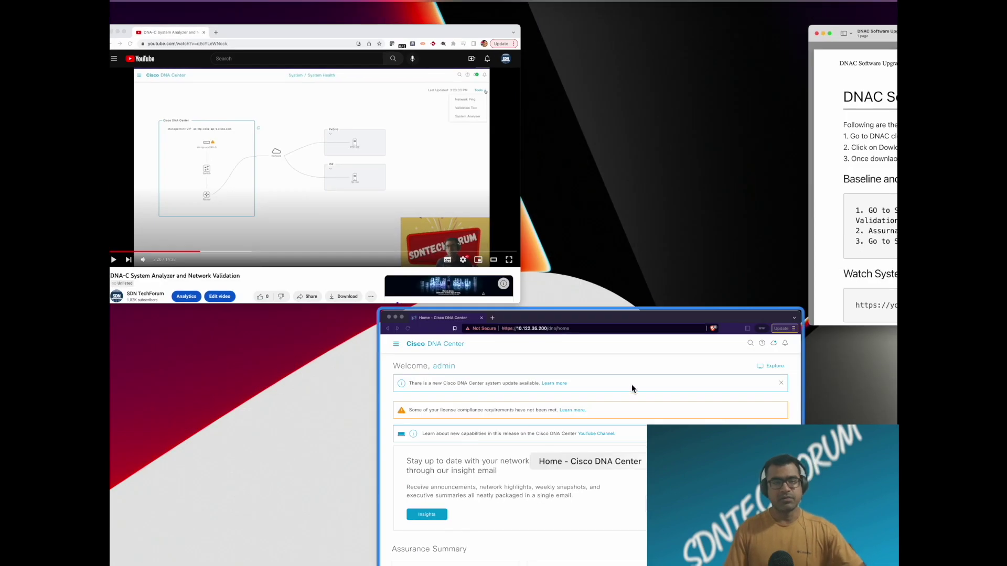
left_click(560, 475)
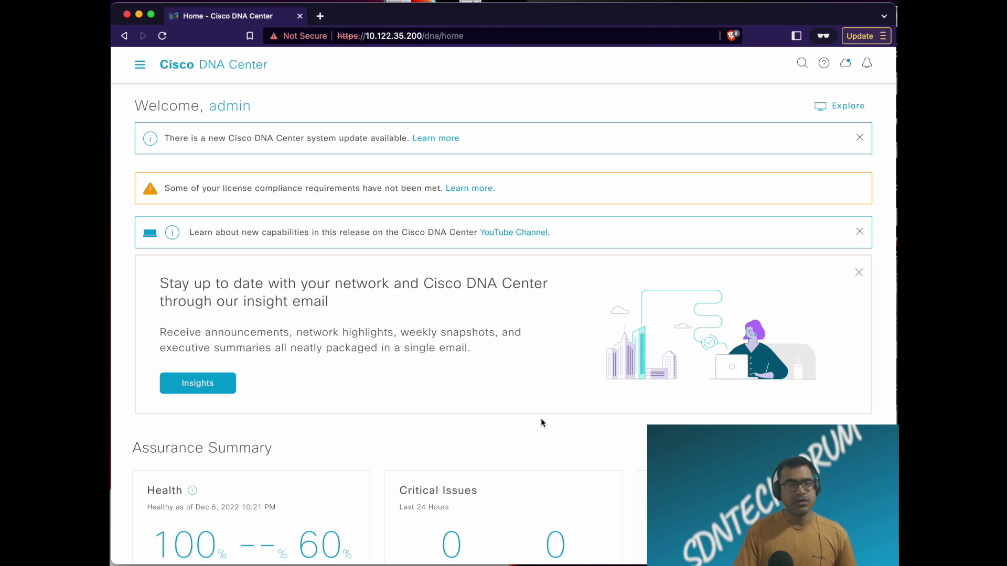
Open the Assurance > Health dashboard to baseline device and client health
left_click(140, 65)
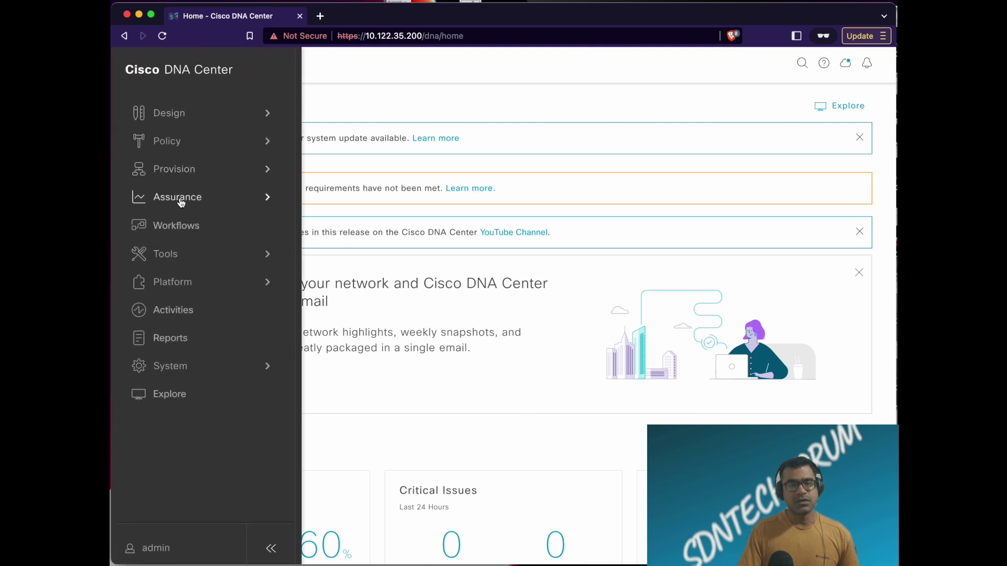
mouse_move(181, 204)
left_click(345, 128)
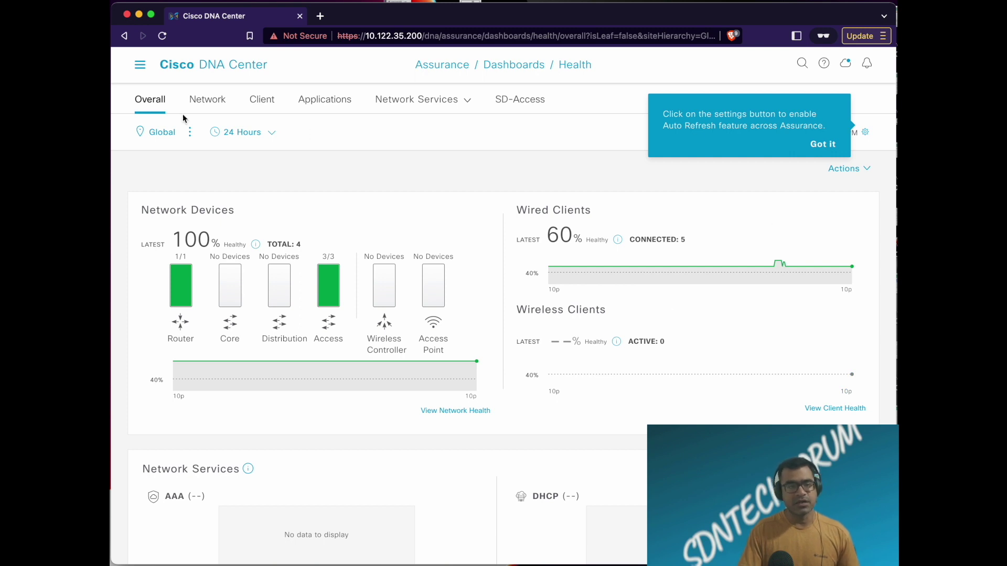
Go to System > System 360 from the main menu
left_click(141, 66)
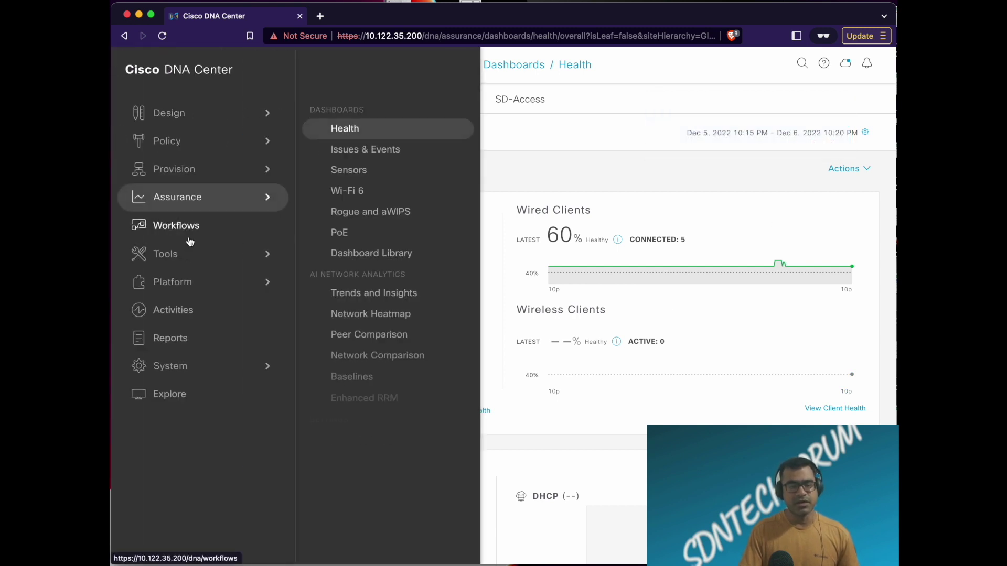
mouse_move(204, 369)
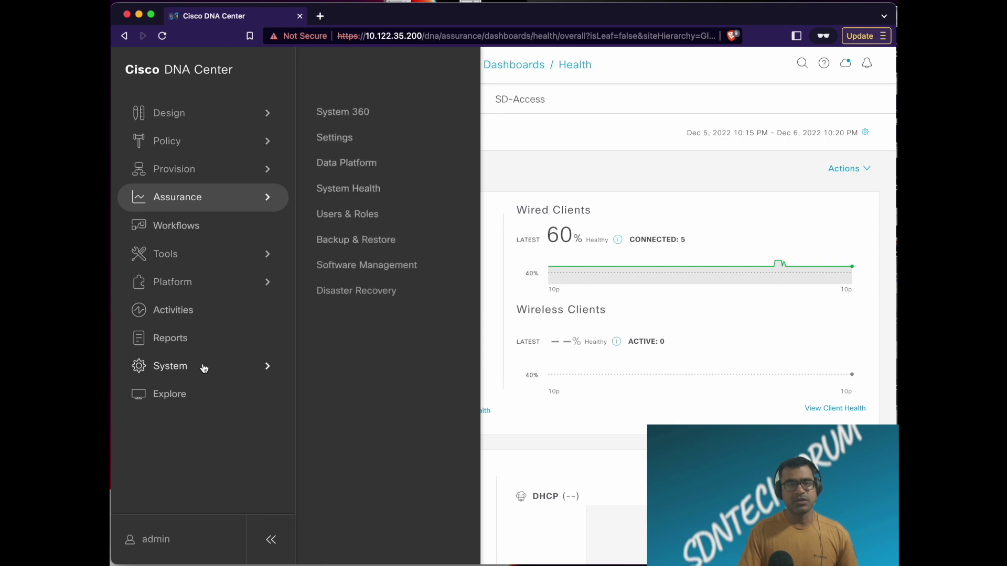
left_click(345, 112)
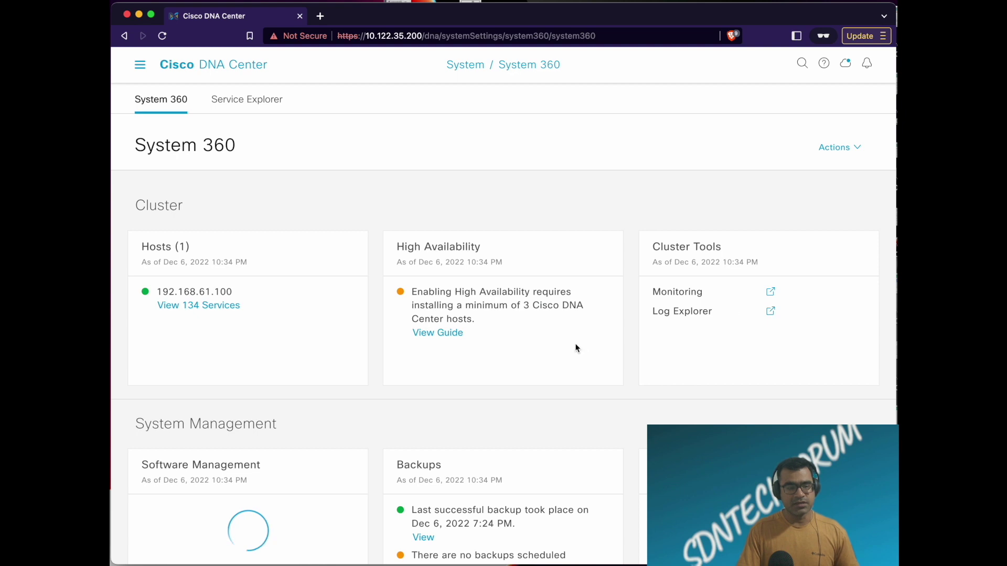
Review System 360, then check the software status offering release 2.3.3.5-70134 for download
scroll(577, 348, "down", 3)
scroll(429, 387, "down", 3)
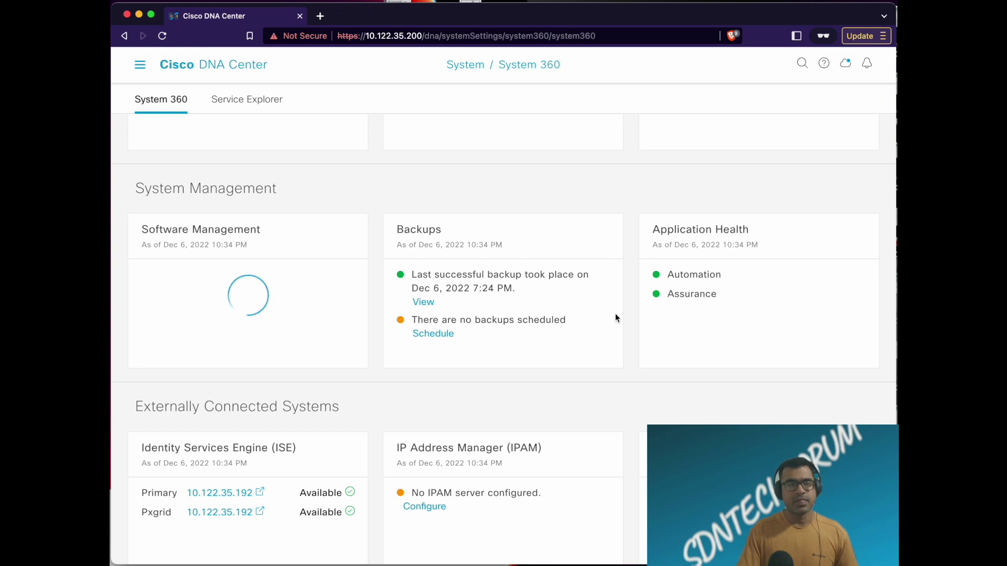
scroll(600, 313, "up", 5)
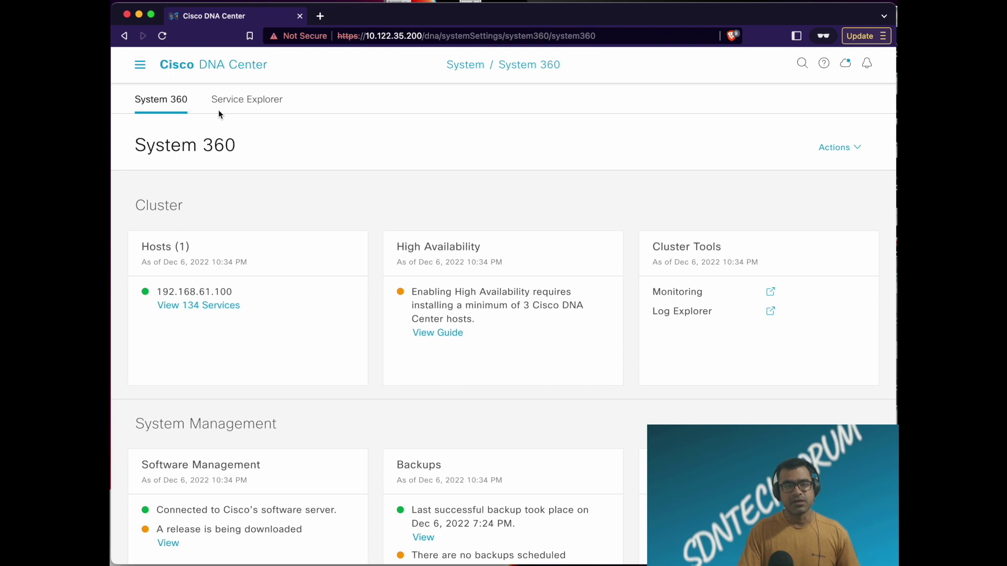
left_click(139, 66)
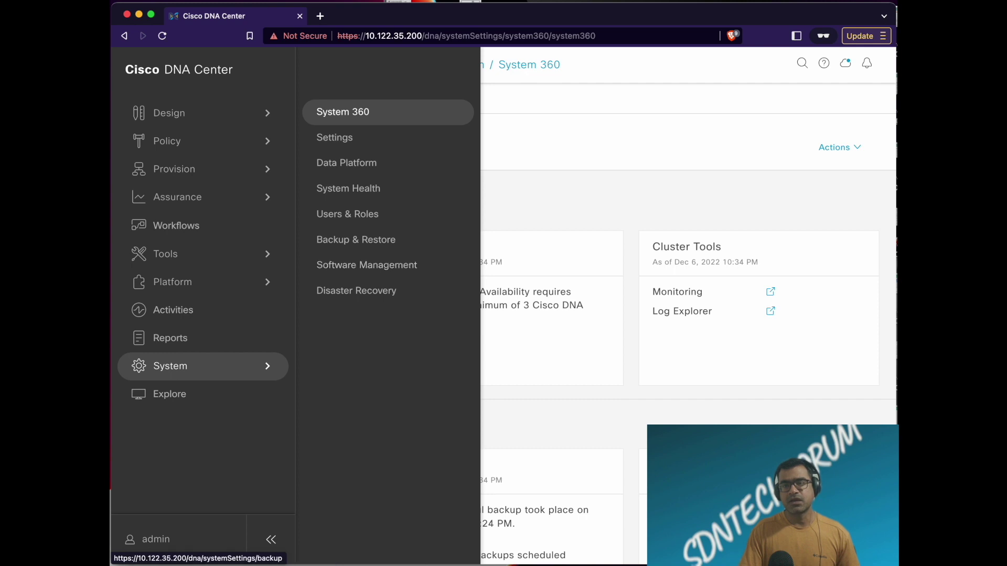
left_click(846, 65)
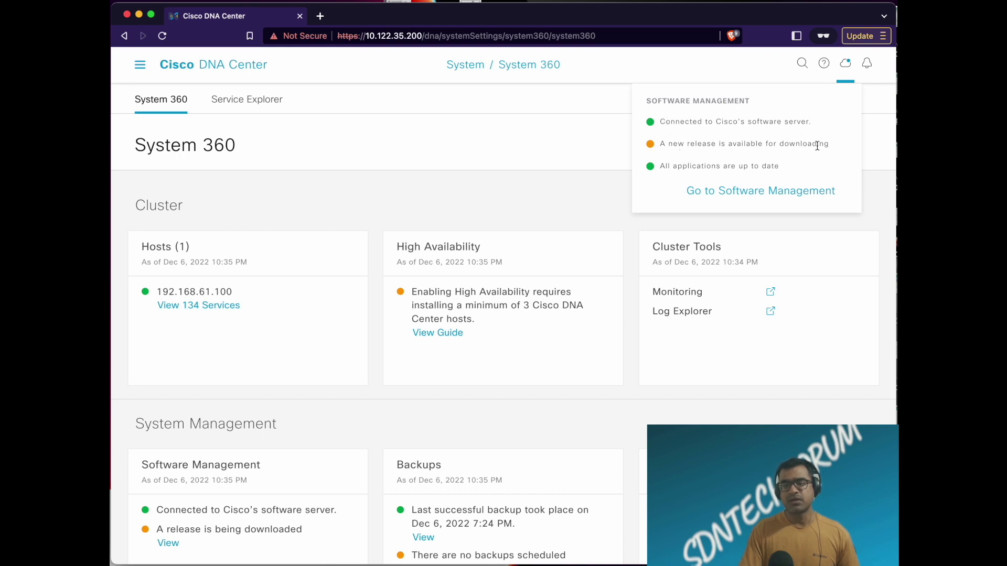
left_click_drag(831, 148, 767, 145)
left_click(649, 154)
Open Software Management and highlight the 2.3.2.1 customer note and available release 2.3.3.5-70134
left_click(803, 193)
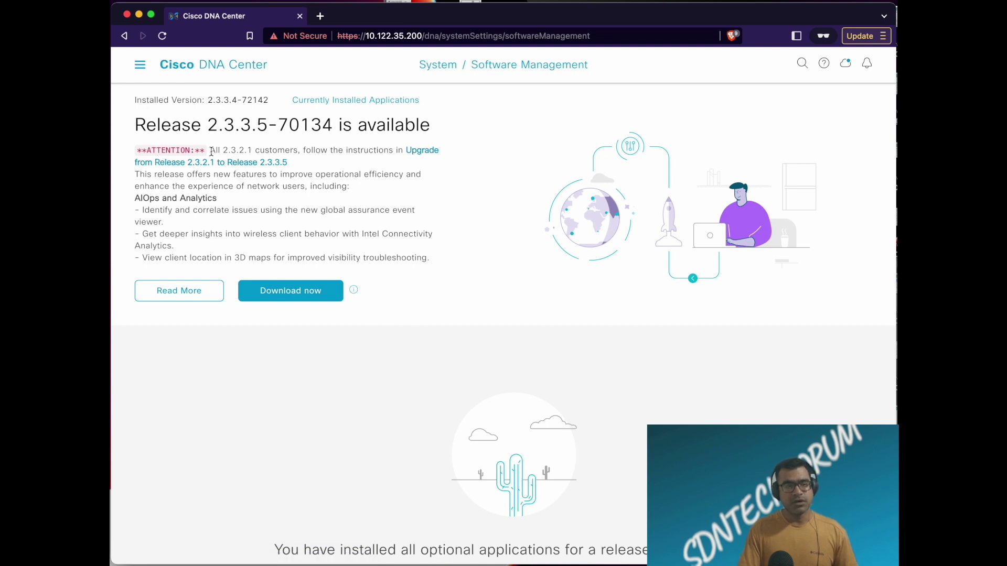
left_click_drag(212, 152, 271, 153)
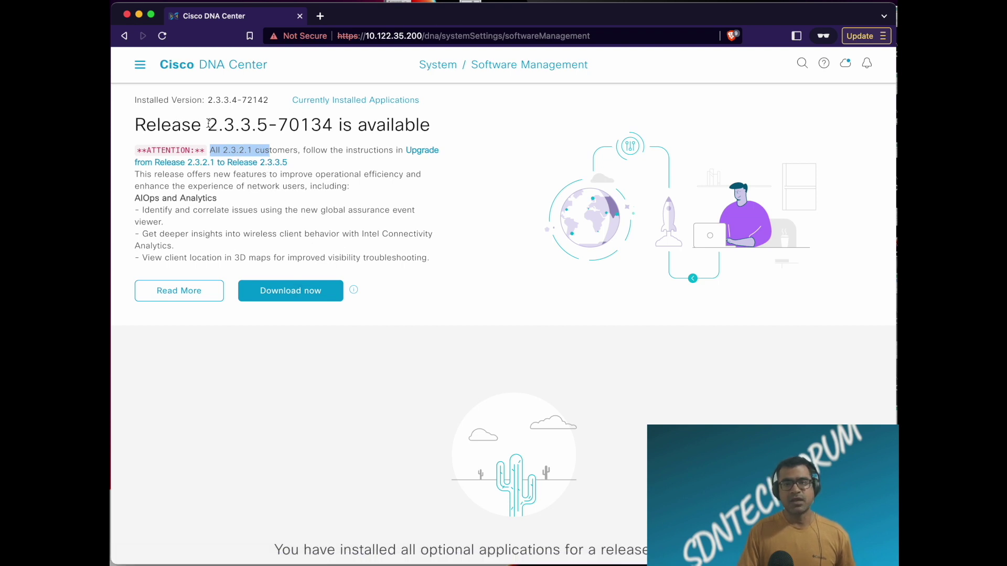
left_click_drag(208, 126, 350, 130)
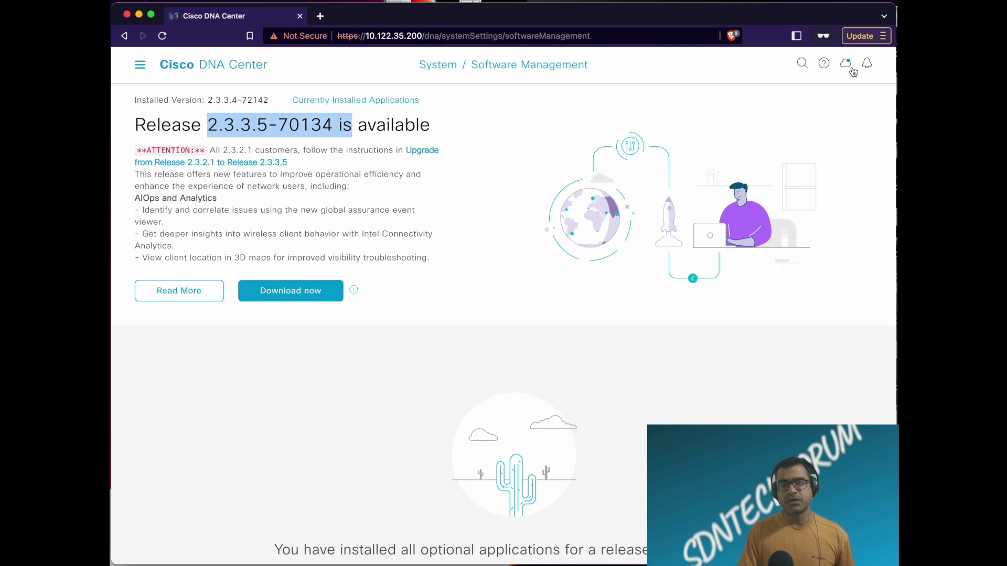
left_click(824, 64)
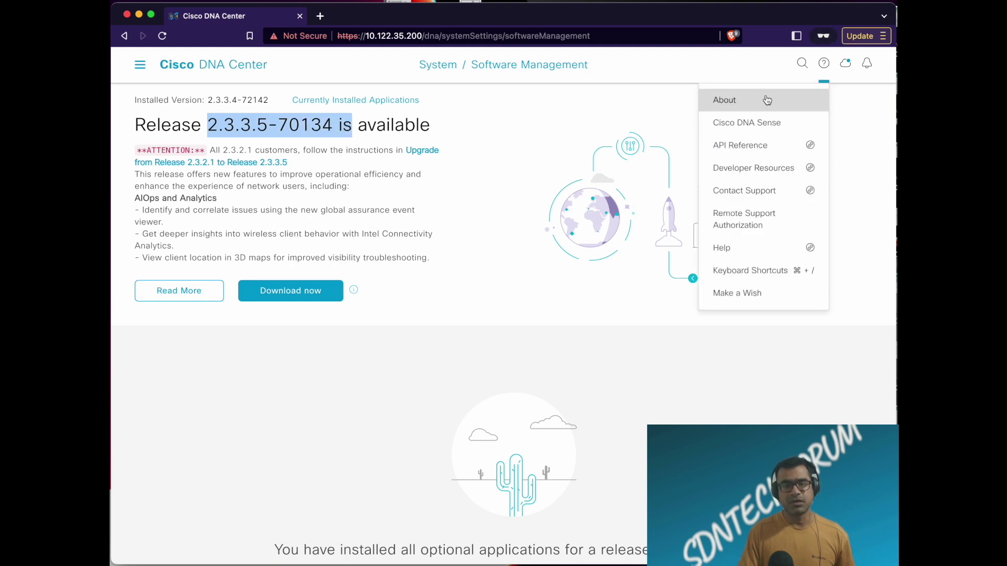
Confirm in the About dialog that version 2.3.3.4-72142 is installed, then close it
left_click(765, 96)
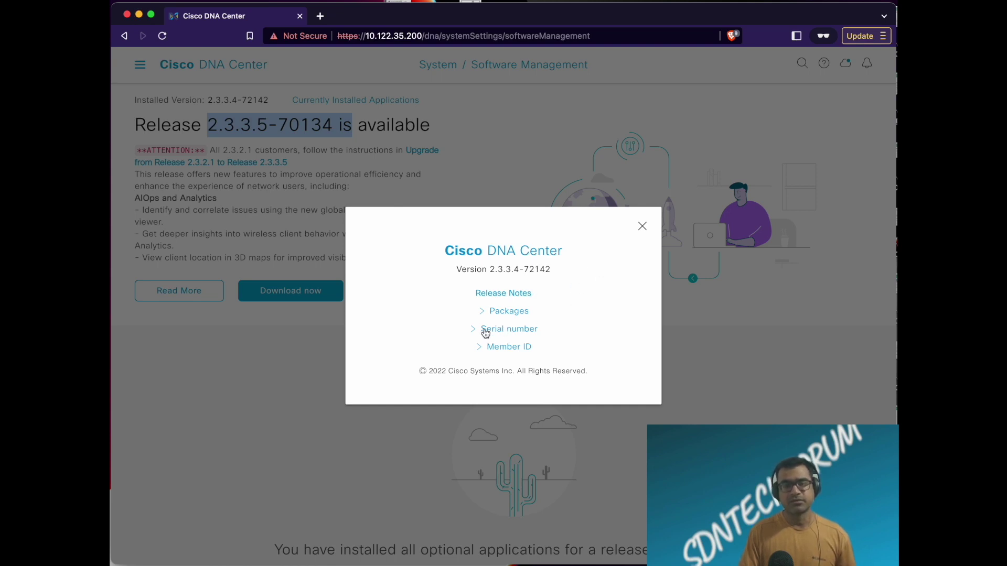
left_click(643, 230)
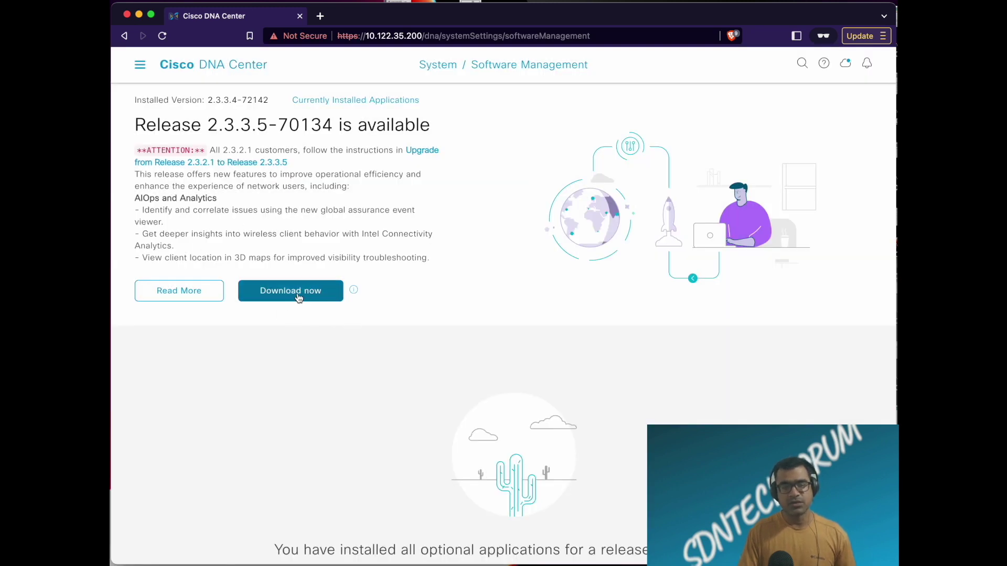
mouse_move(354, 294)
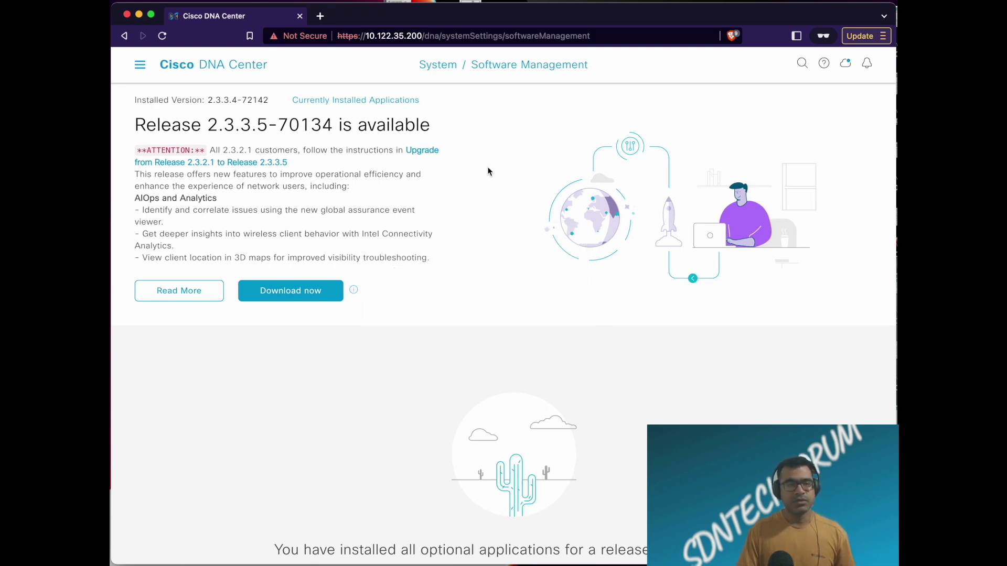
left_click(143, 71)
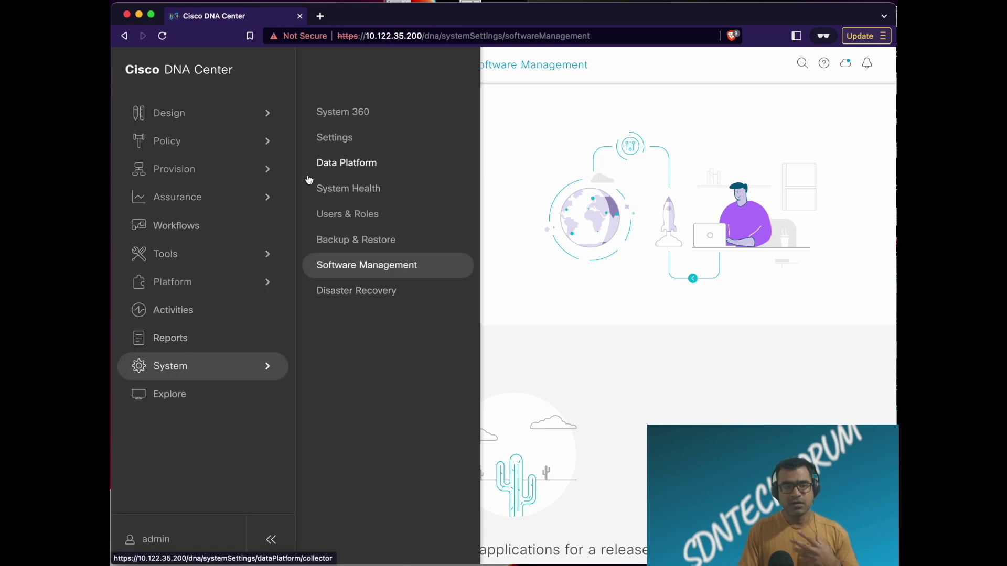
Open System Health and choose Validation Tool from its Tools list
left_click(346, 190)
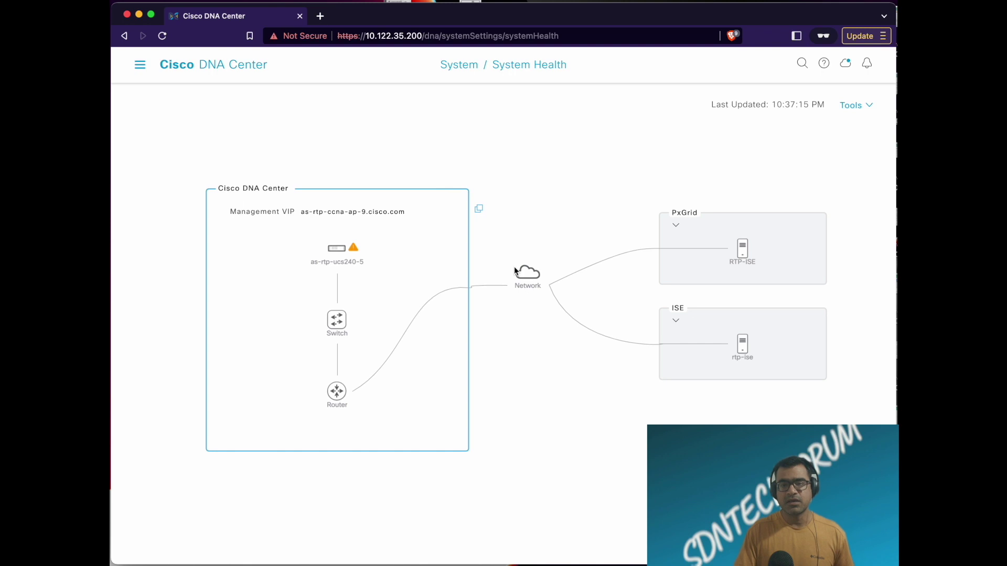
left_click(868, 107)
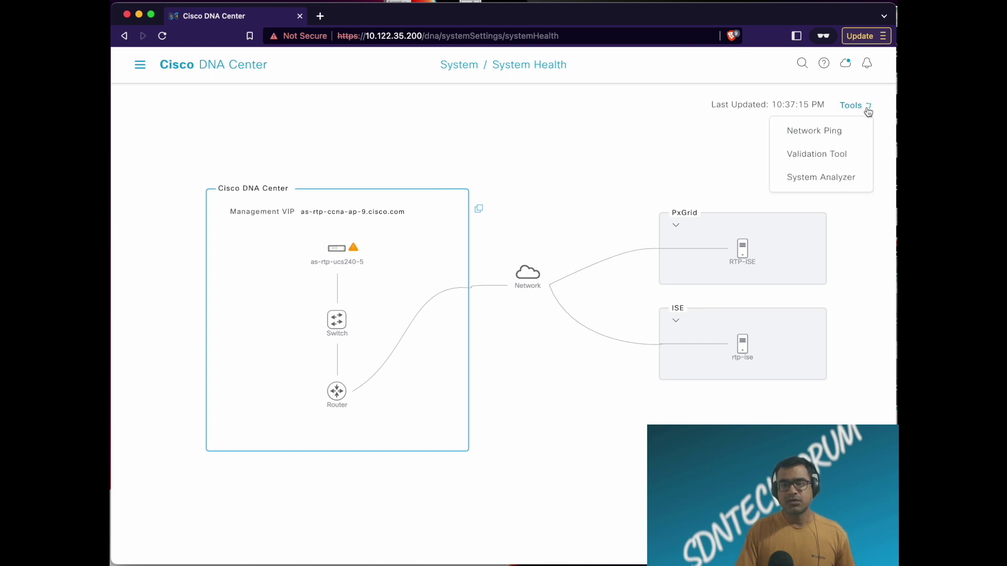
left_click(836, 153)
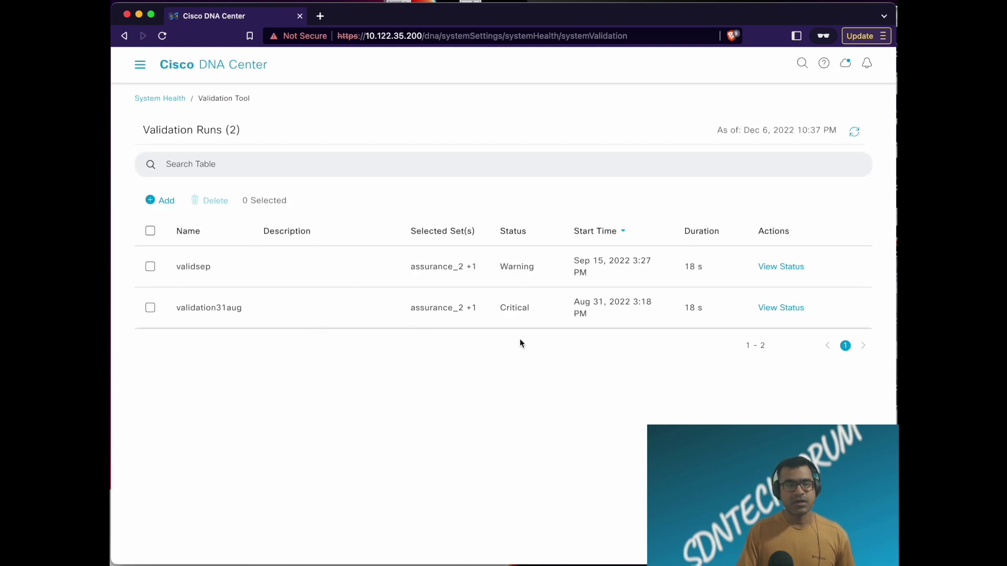
Start a new validation run and expand the Upgrade Validation Set to view its checks
left_click(167, 201)
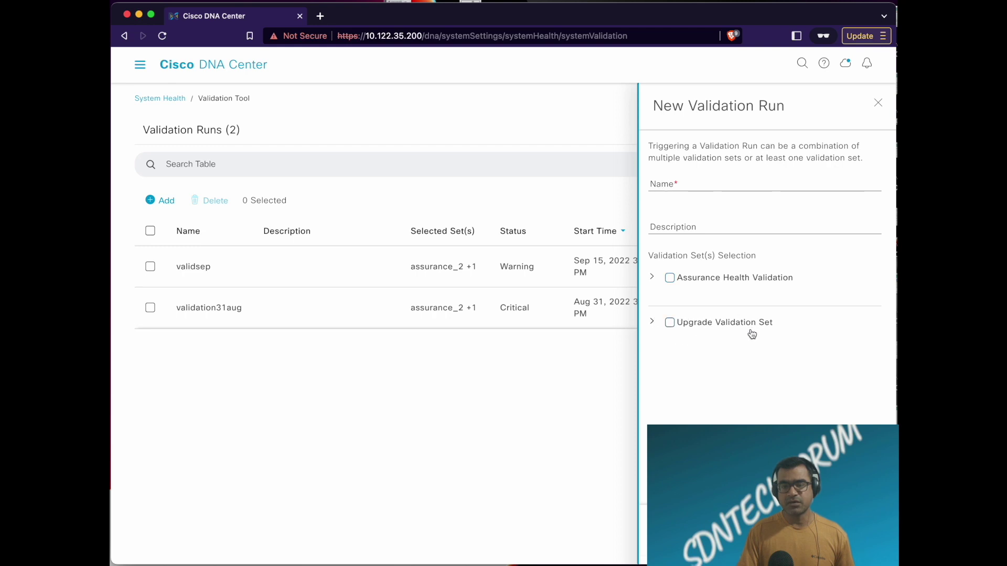
left_click(653, 325)
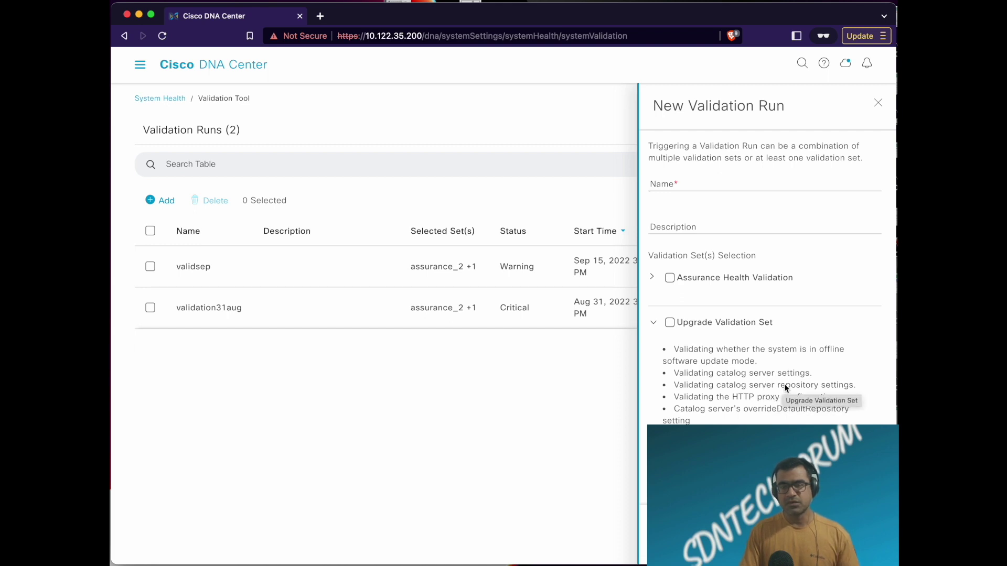
Start a validation run named upgradeto2335 that includes the Upgrade Validation Set
scroll(785, 388, "down", 2)
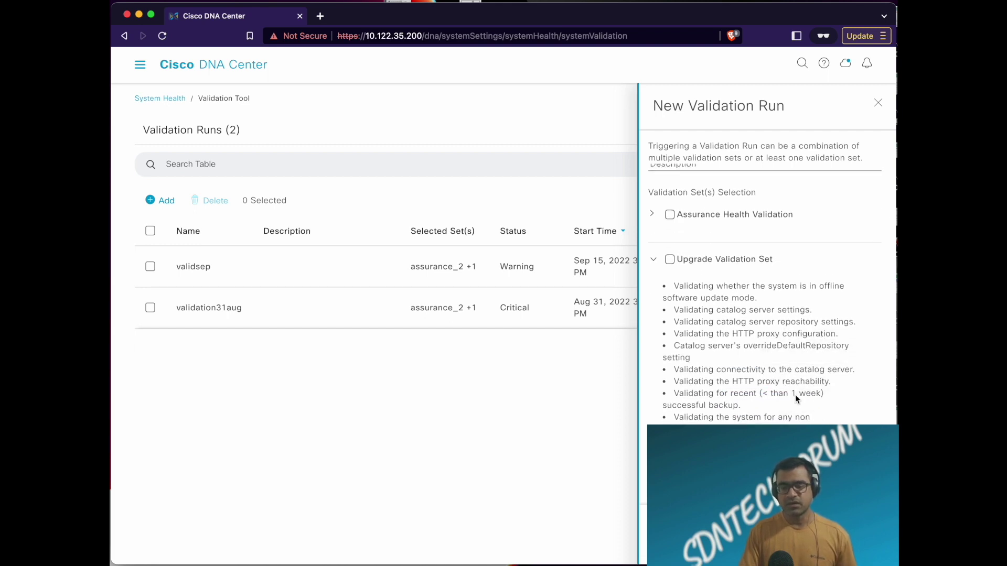
scroll(796, 394, "down", 3)
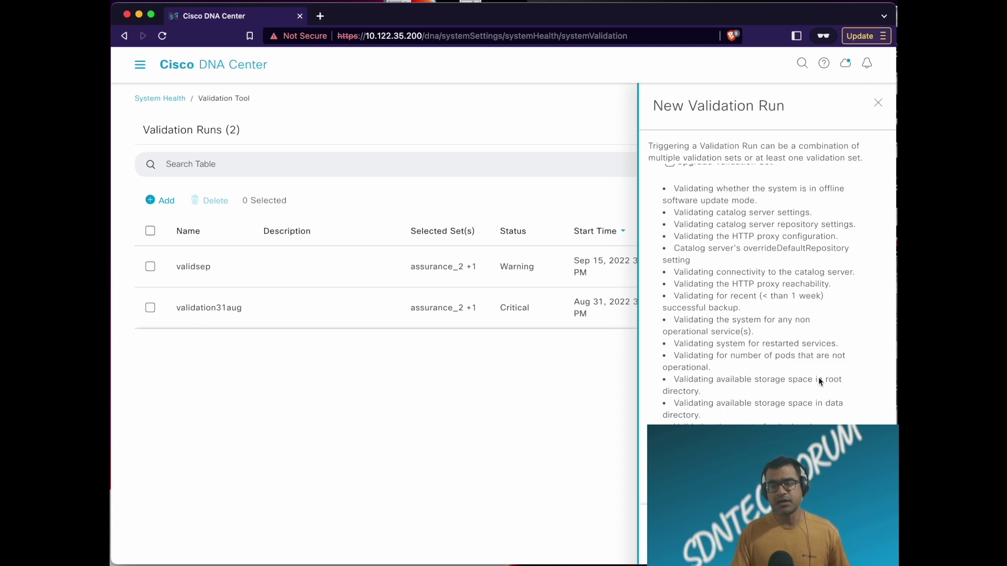
scroll(751, 322, "up", 5)
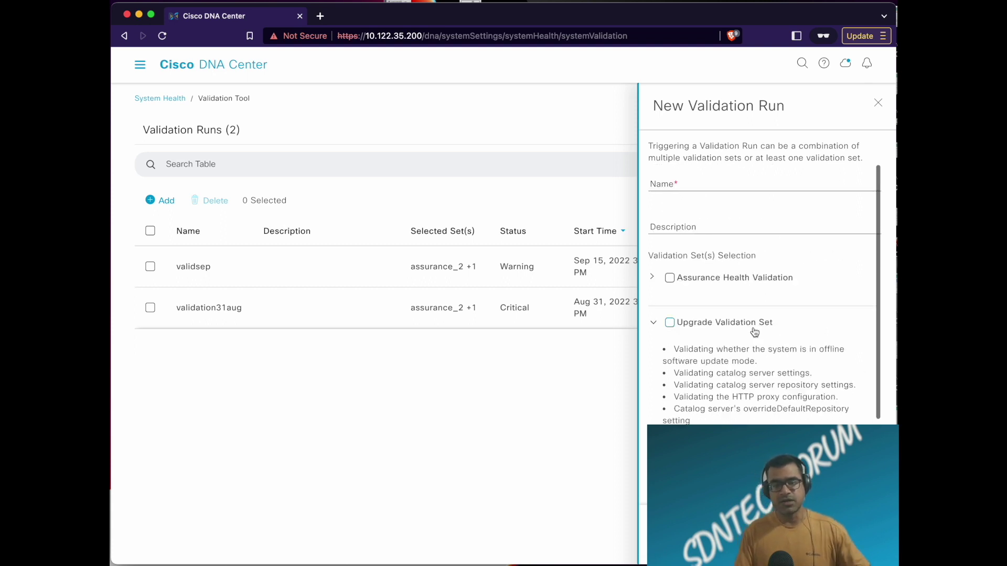
left_click(696, 183)
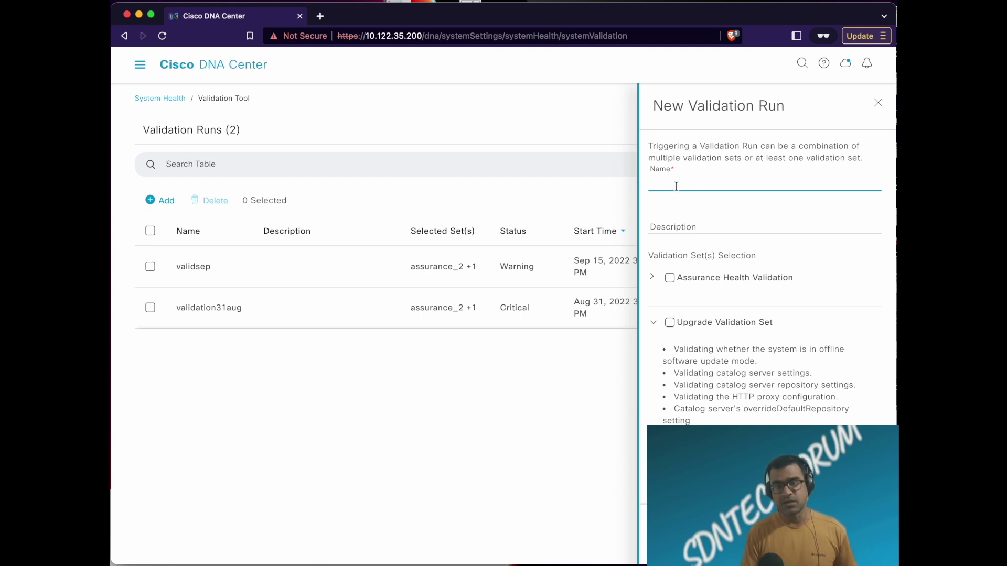
type("A")
key("BackSpace")
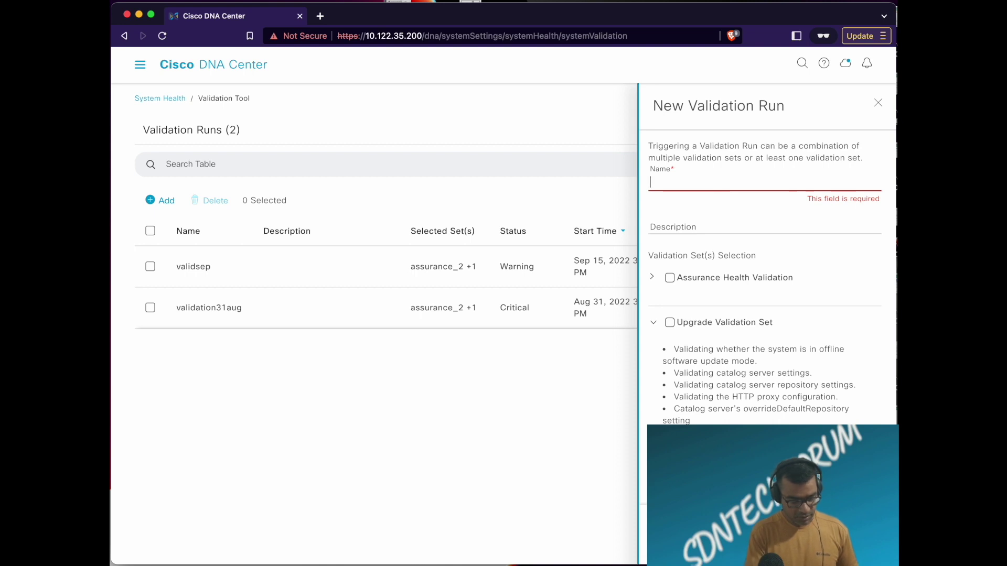
type("upgrade va")
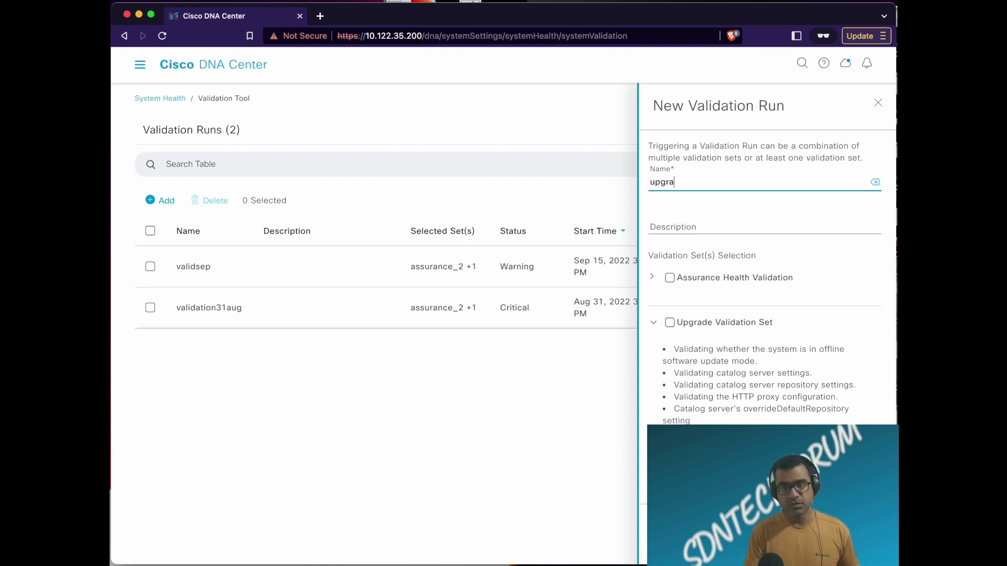
key("BackSpace")
key("BackSpace")
key("BackSpace")
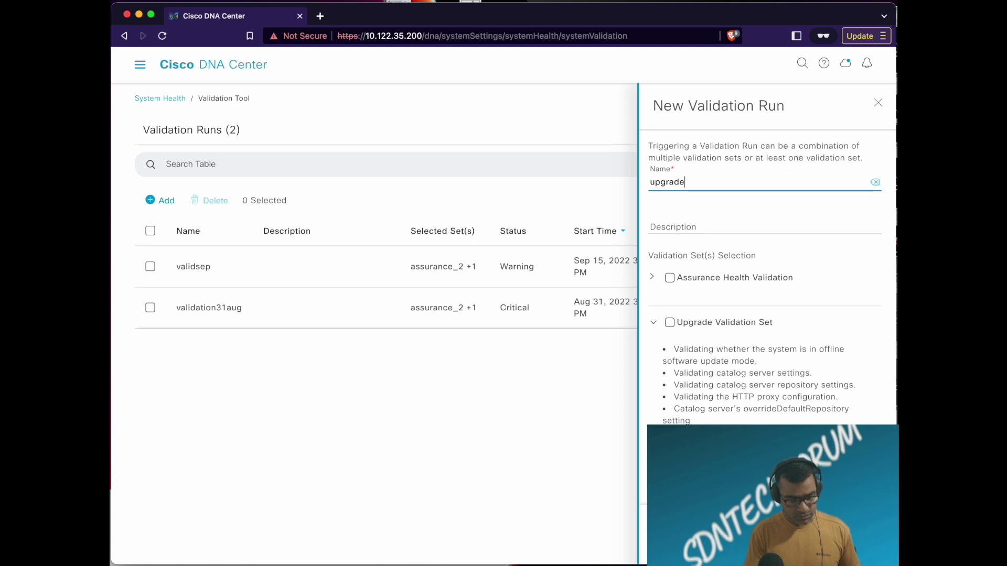
type("2")
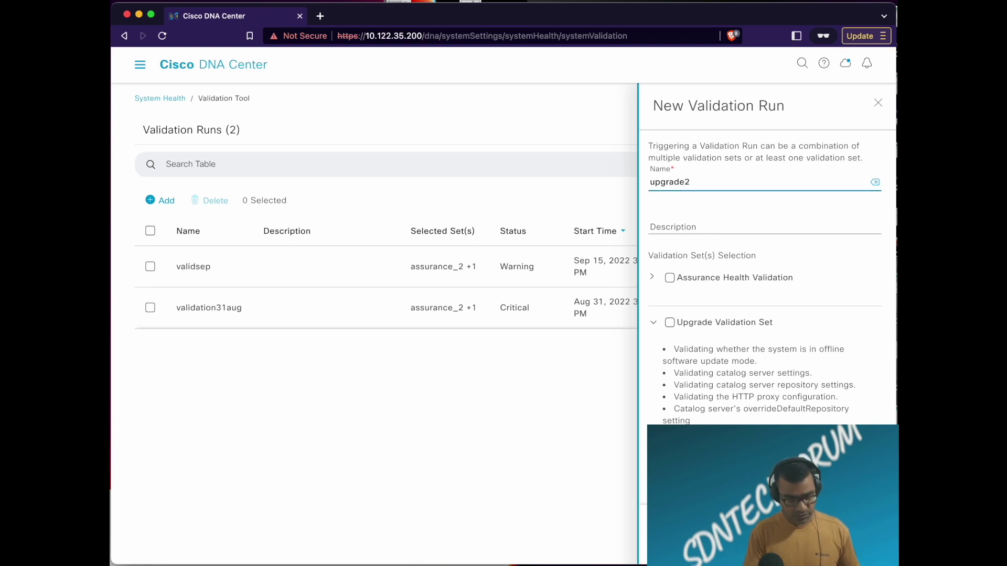
key("BackSpace")
type("to2")
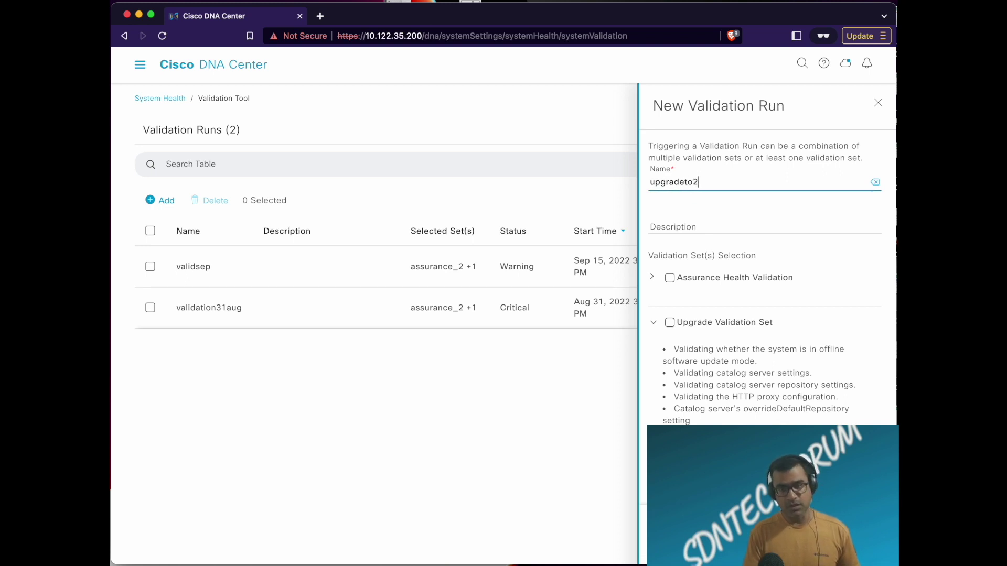
type("334")
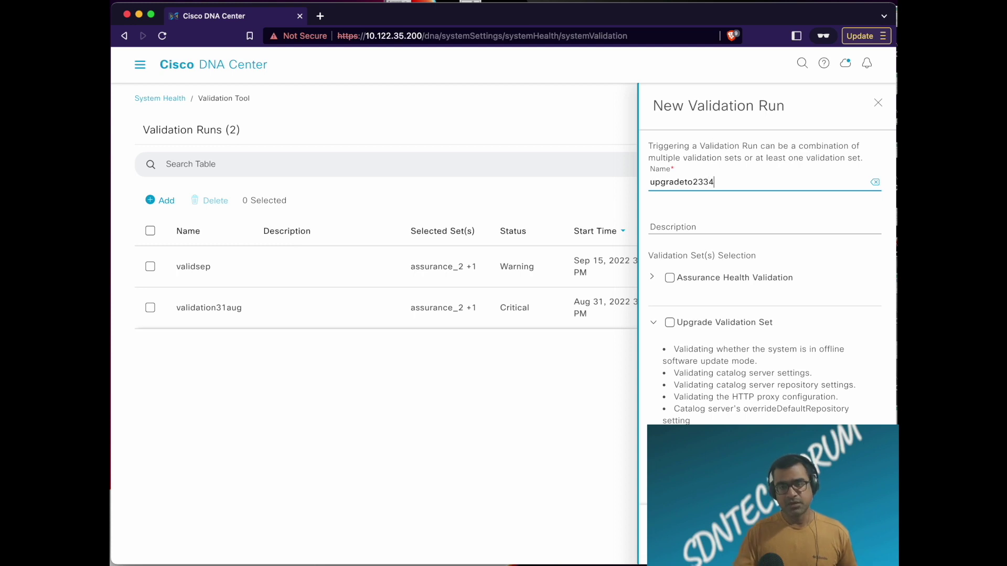
key("BackSpace")
type("5")
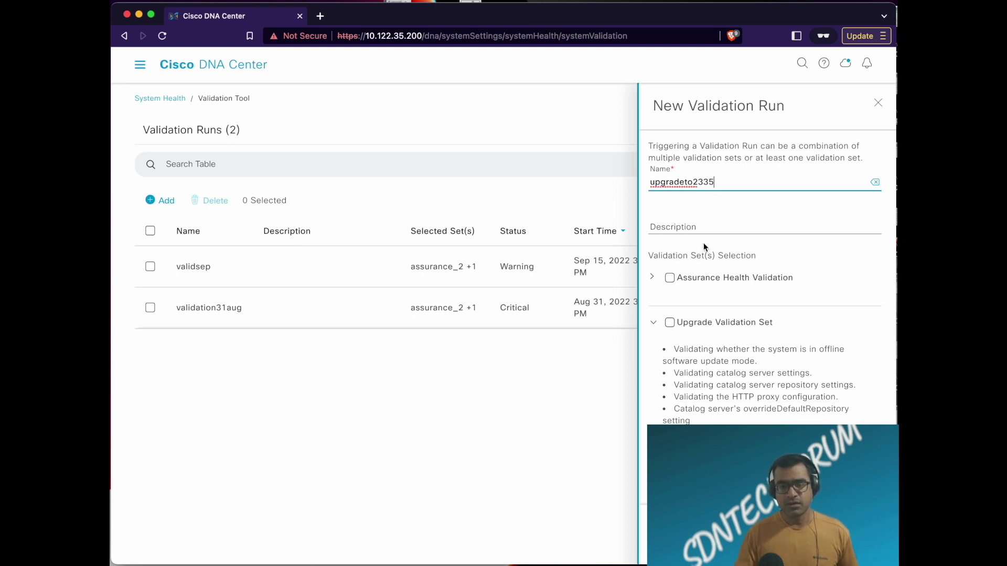
left_click(671, 323)
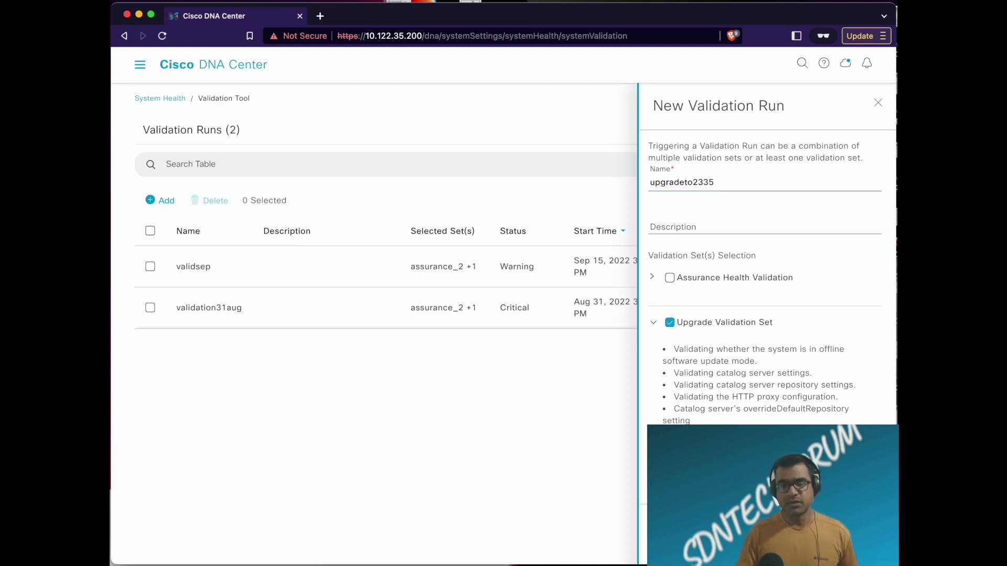
left_click(861, 543)
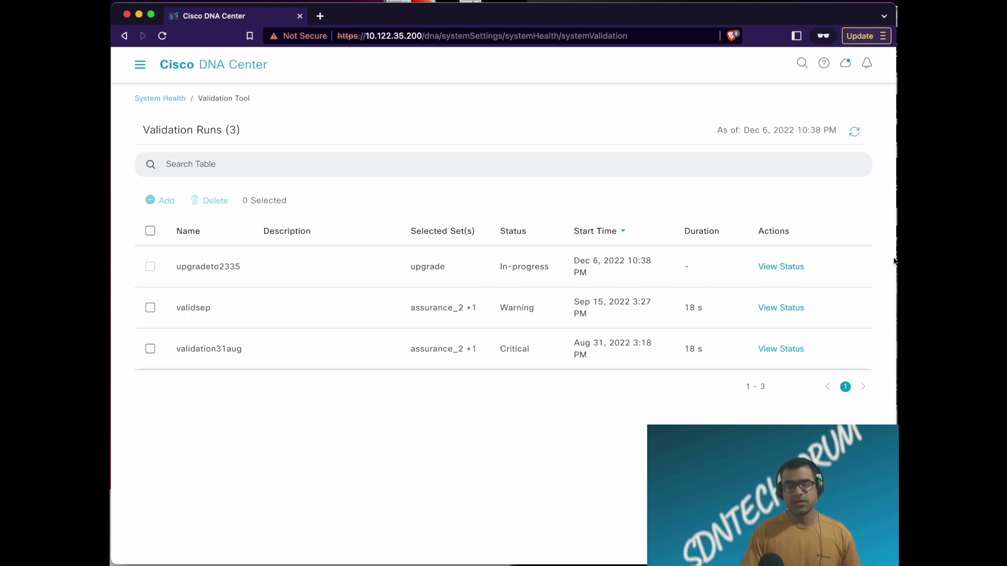
Look through the upgradeto2335 run details, where every check shows Information status, then close them
left_click(788, 266)
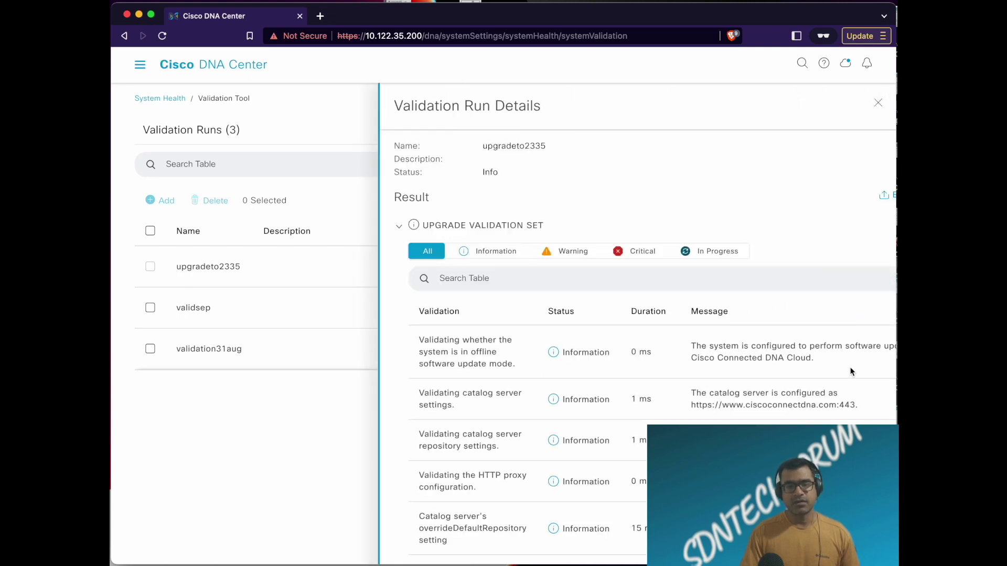
scroll(649, 342, "down", 3)
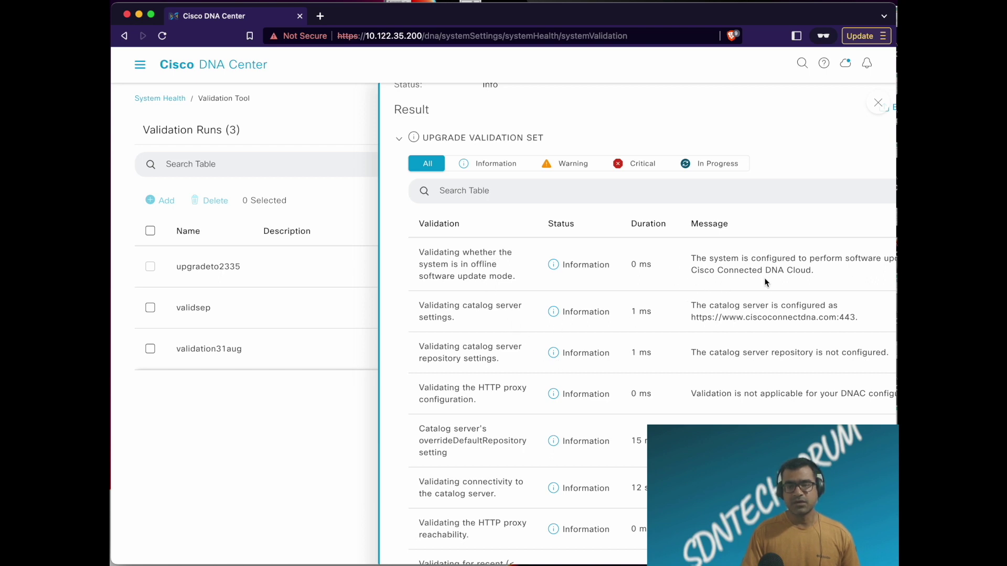
scroll(765, 282, "right", 3)
scroll(765, 282, "left", 3)
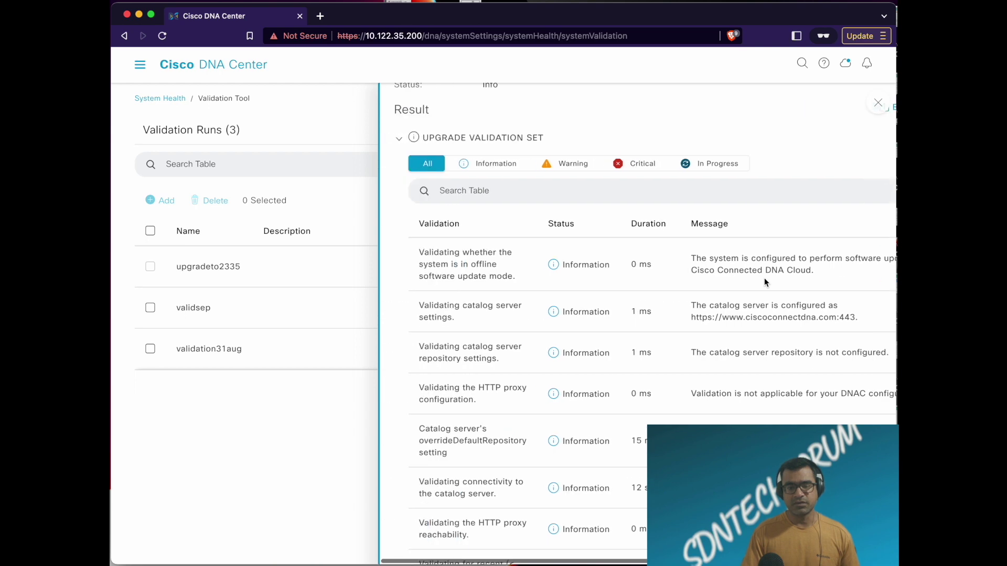
scroll(764, 282, "down", 5)
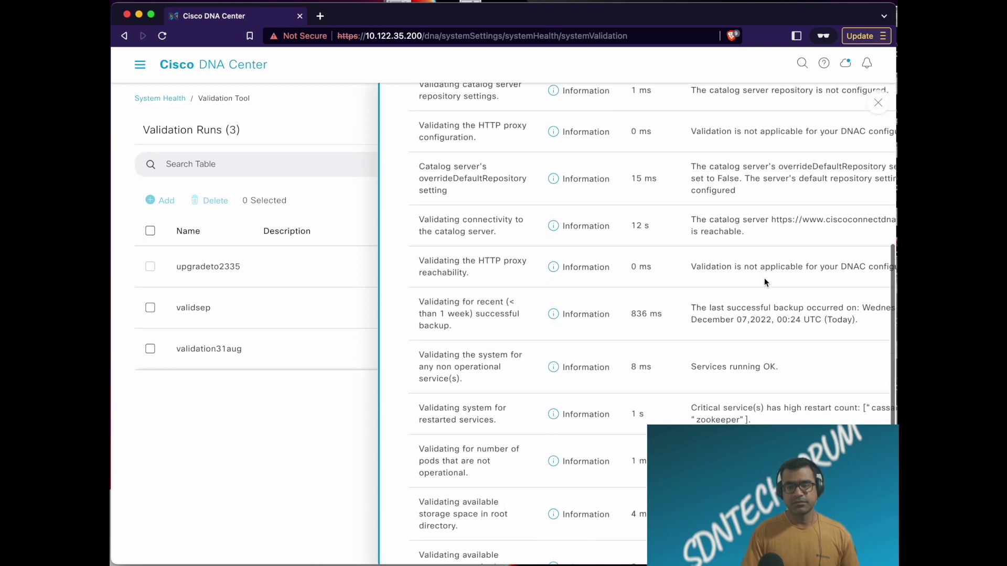
scroll(765, 282, "down", 4)
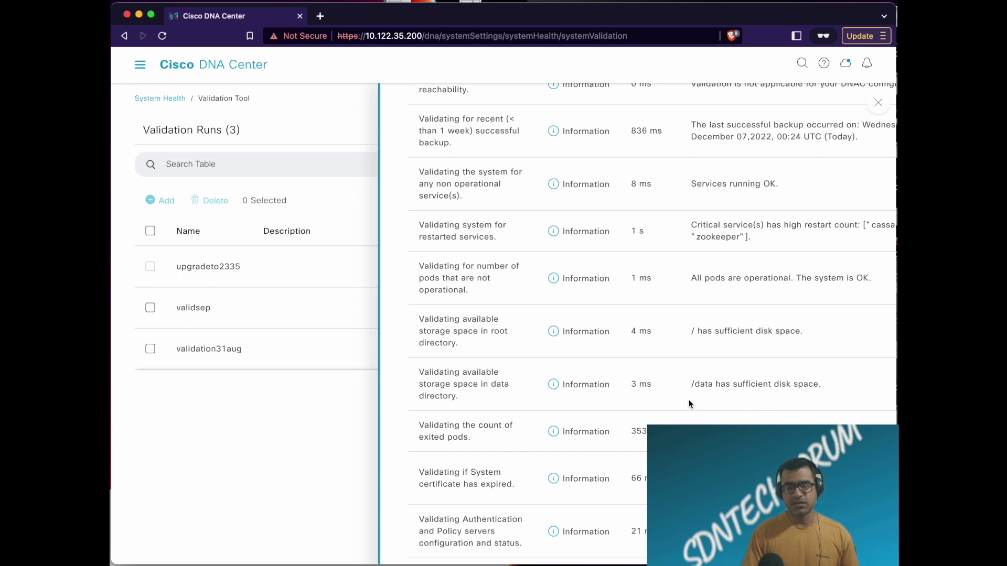
scroll(825, 398, "down", 1)
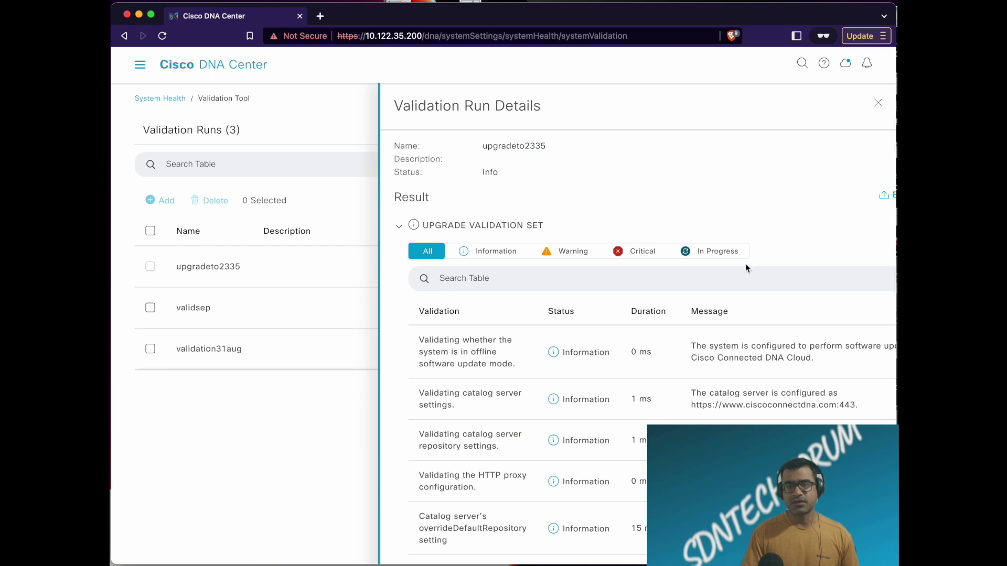
left_click(878, 103)
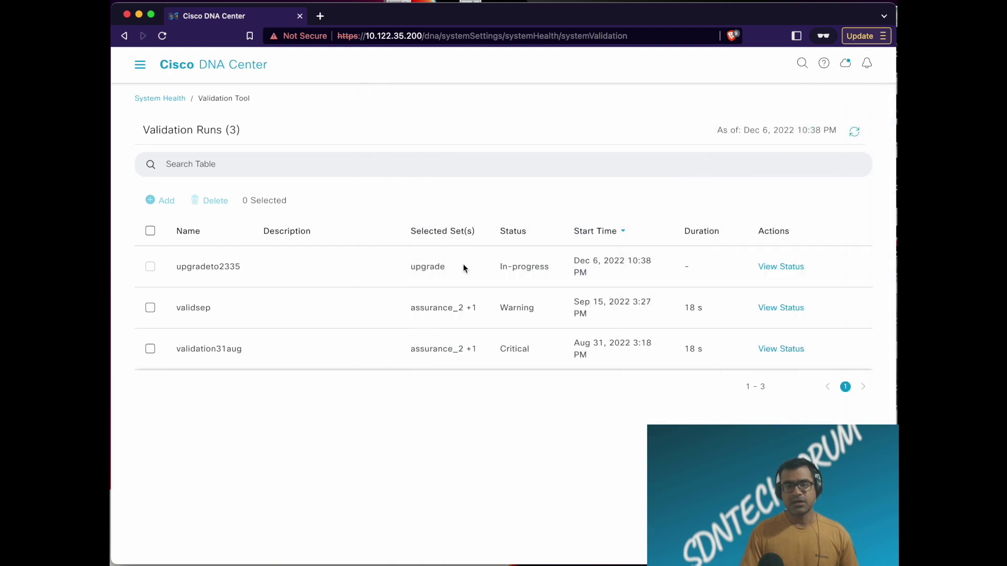
Refresh the Validation Runs list and reopen the upgradeto2335 results, now at Info status
left_click(855, 132)
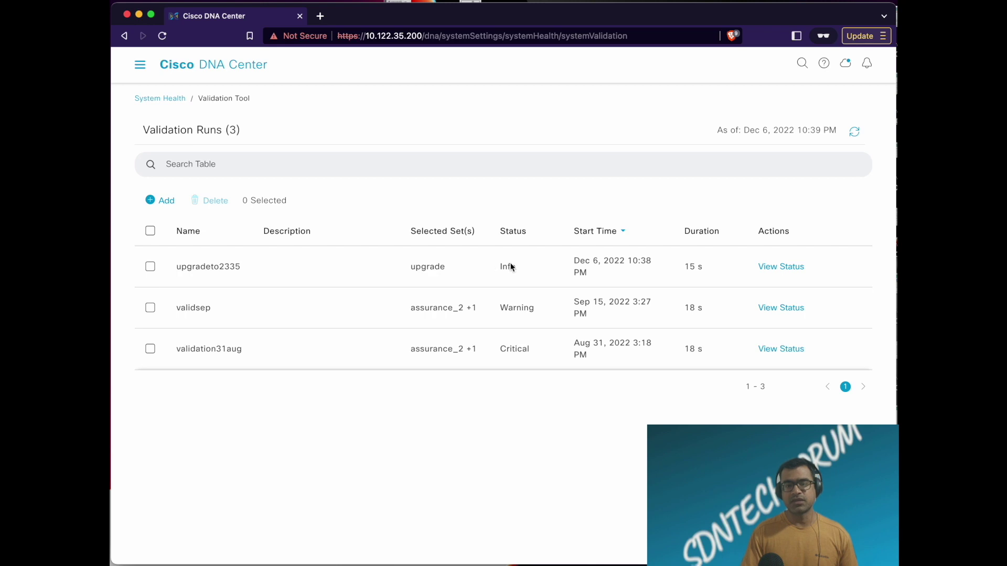
left_click(780, 267)
scroll(681, 349, "down", 3)
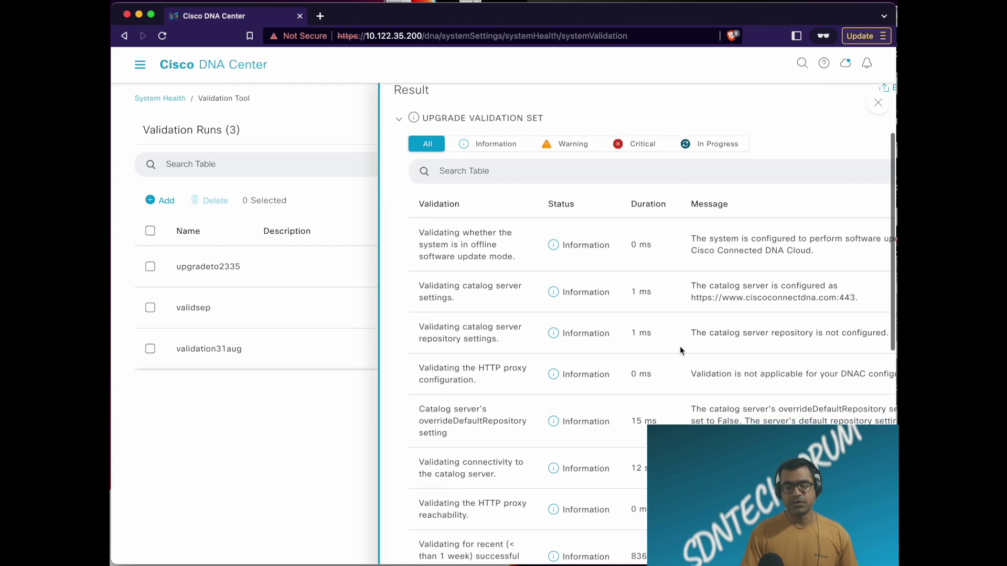
scroll(562, 368, "down", 12)
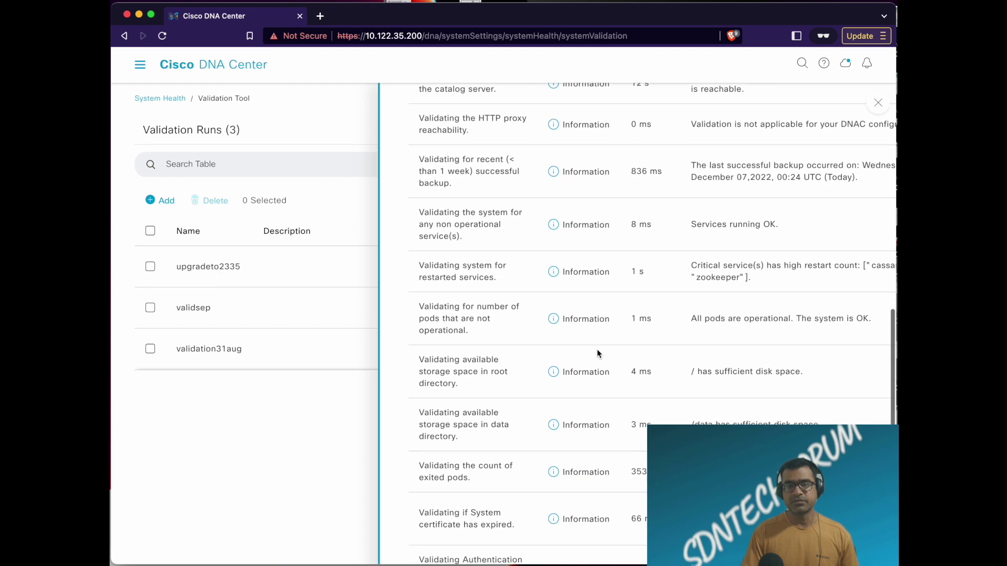
scroll(609, 341, "up", 15)
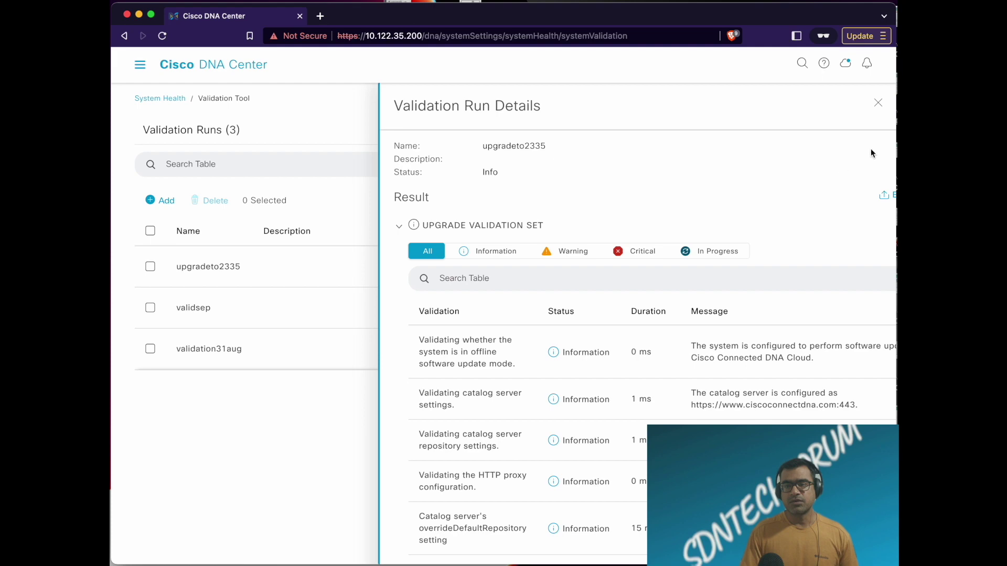
Export the upgradeto2335 validation results as a PDF to Downloads and close the details
left_click(885, 197)
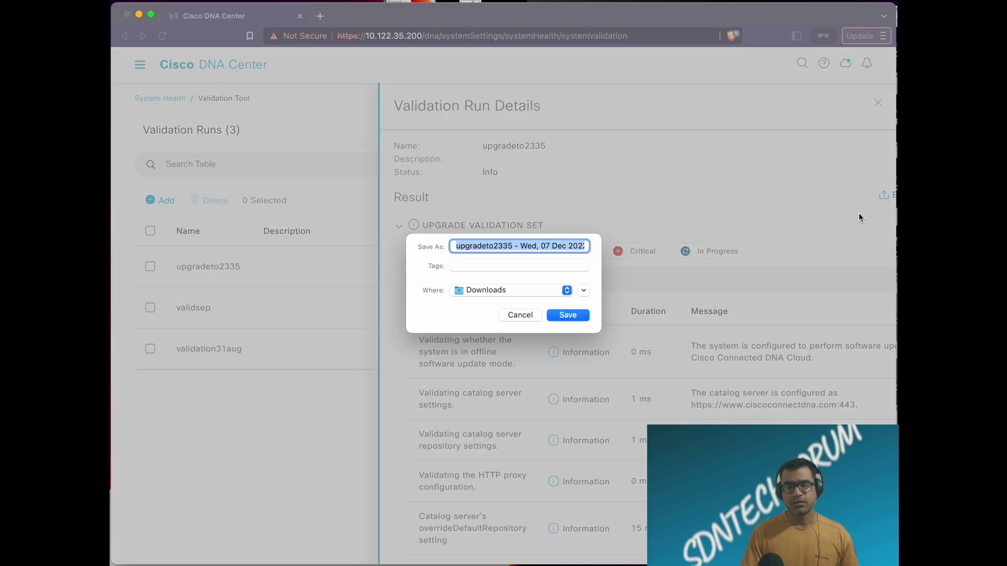
left_click(569, 316)
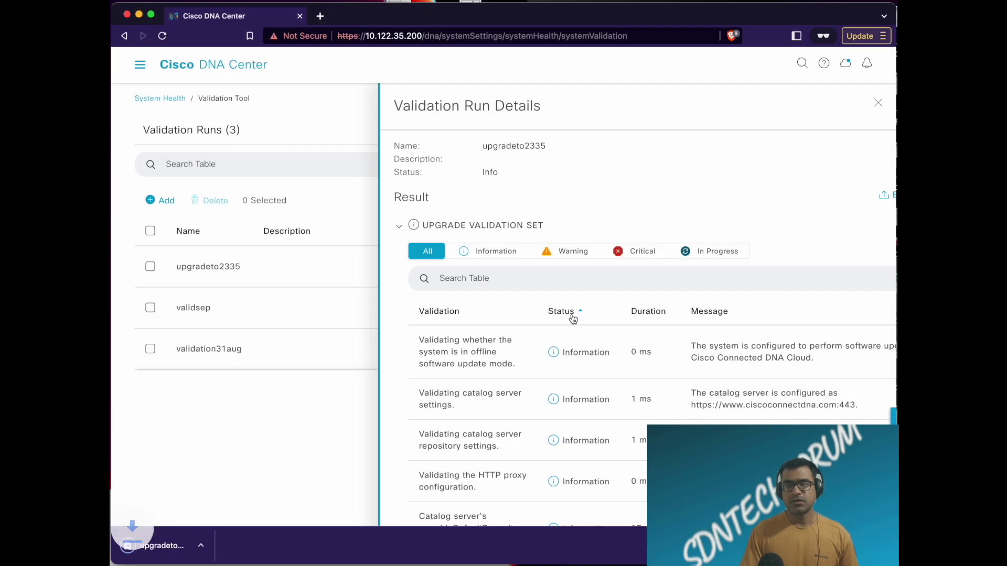
left_click(878, 102)
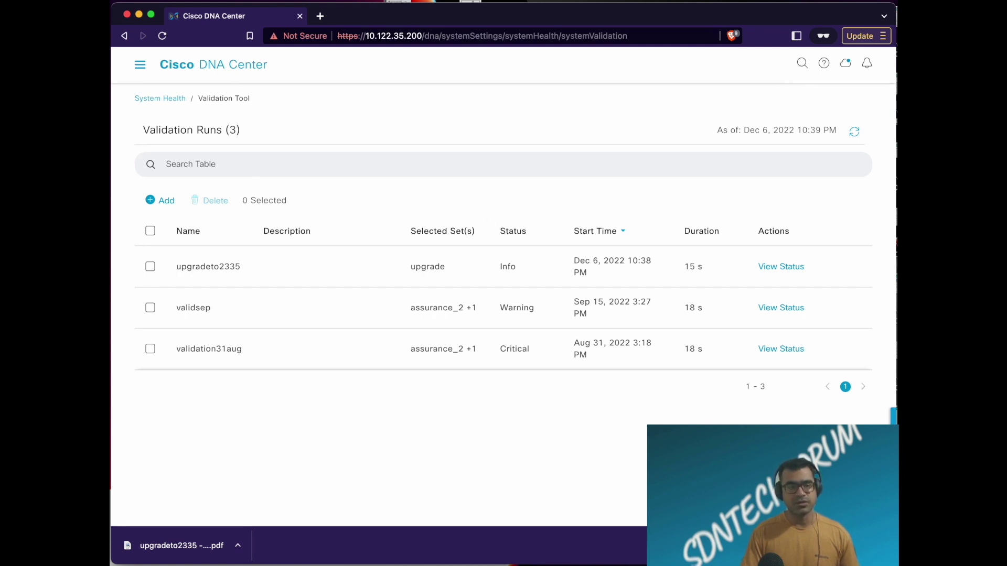
left_click(140, 67)
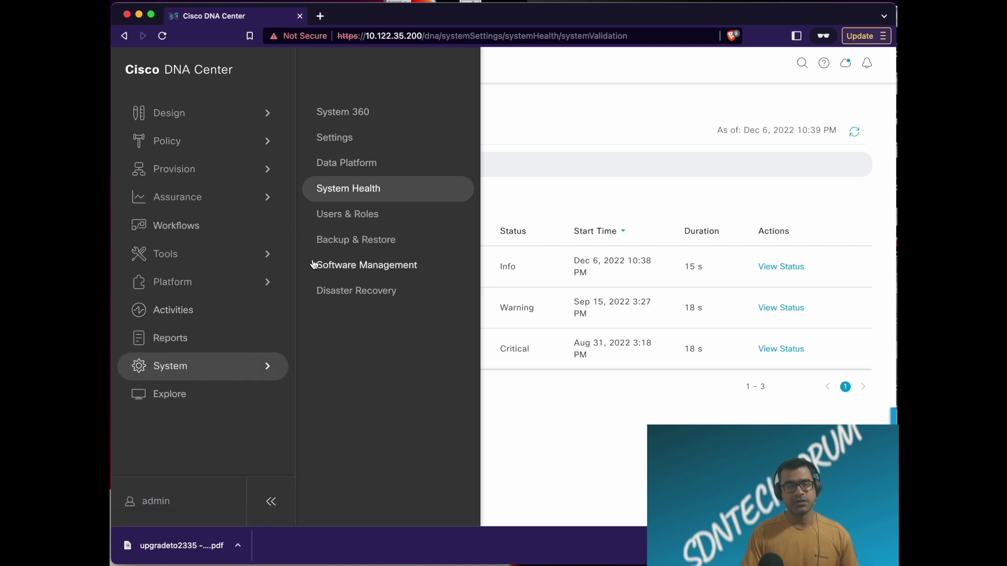
Download release 2.3.3.5-70134 from Software Management once its prechecks pass
left_click(347, 269)
left_click(316, 295)
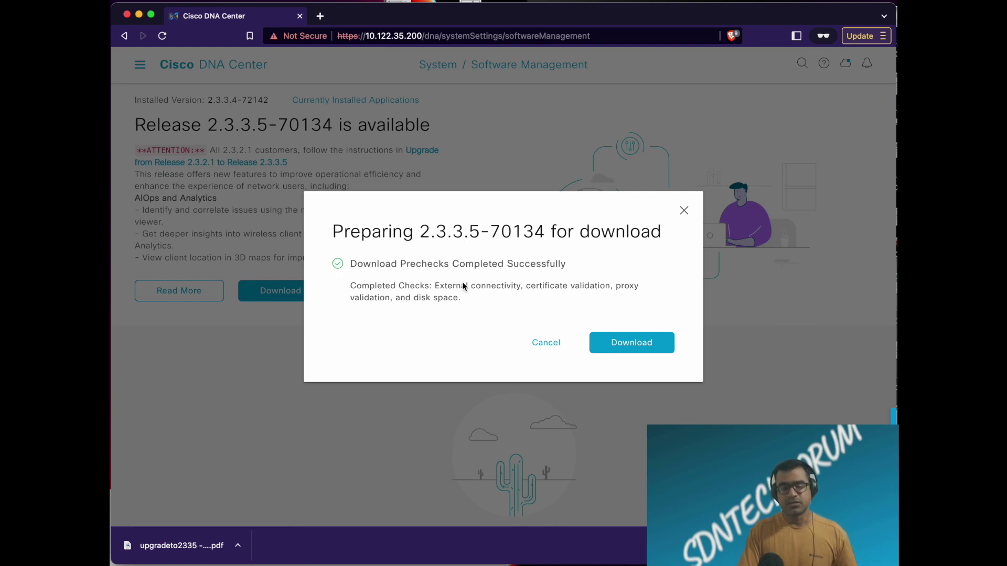
left_click(642, 351)
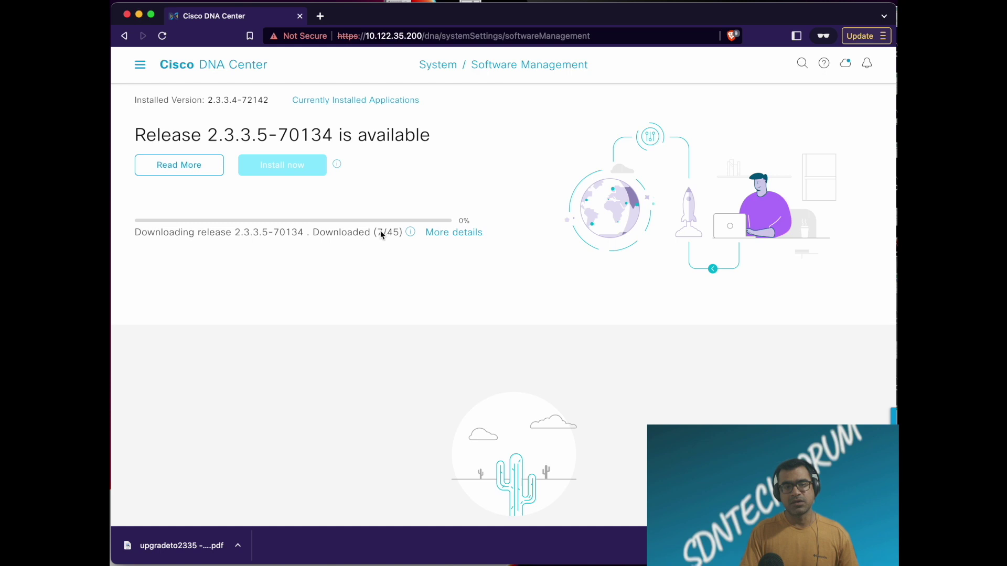
left_click(466, 235)
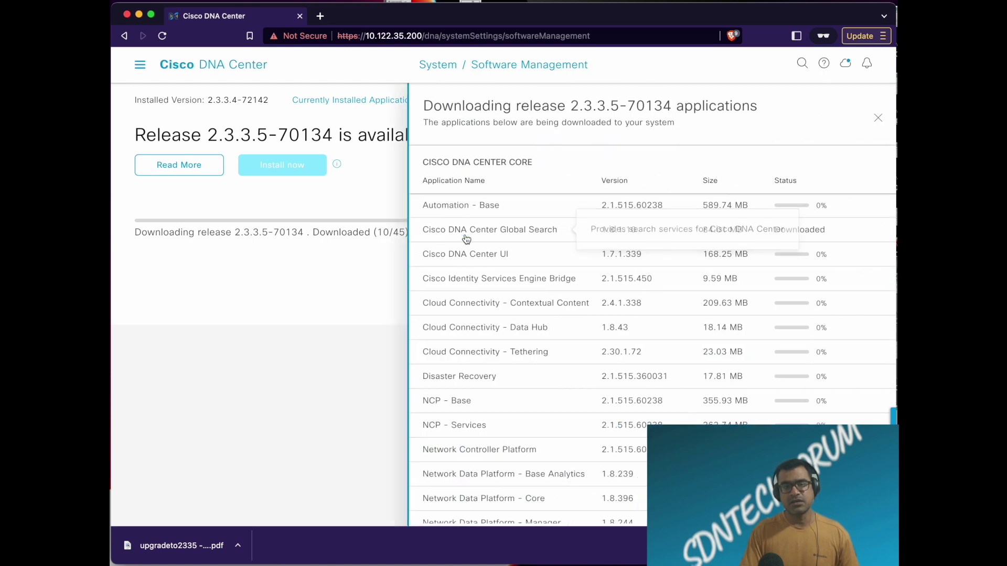
scroll(644, 315, "down", 5)
scroll(643, 314, "down", 10)
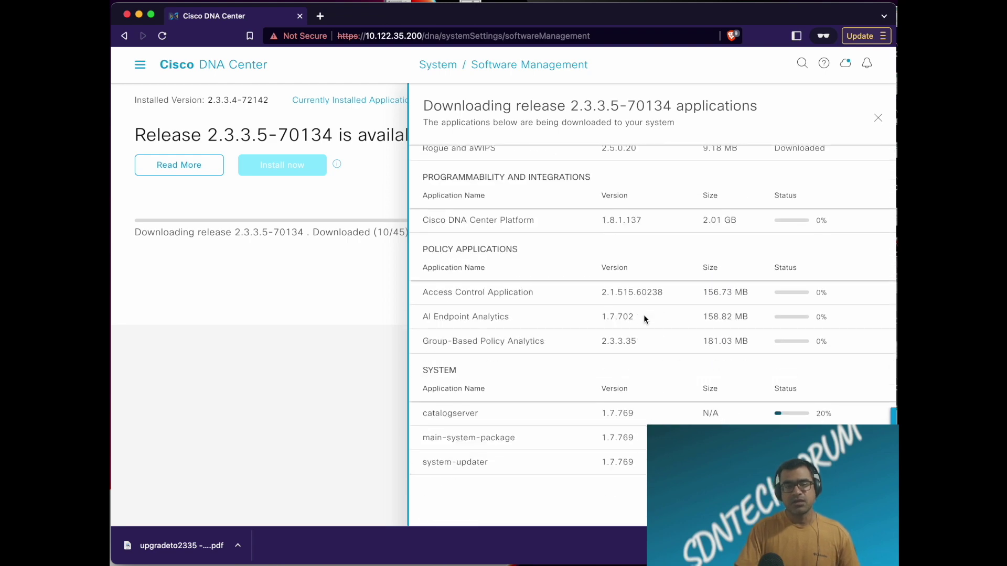
scroll(644, 314, "up", 15)
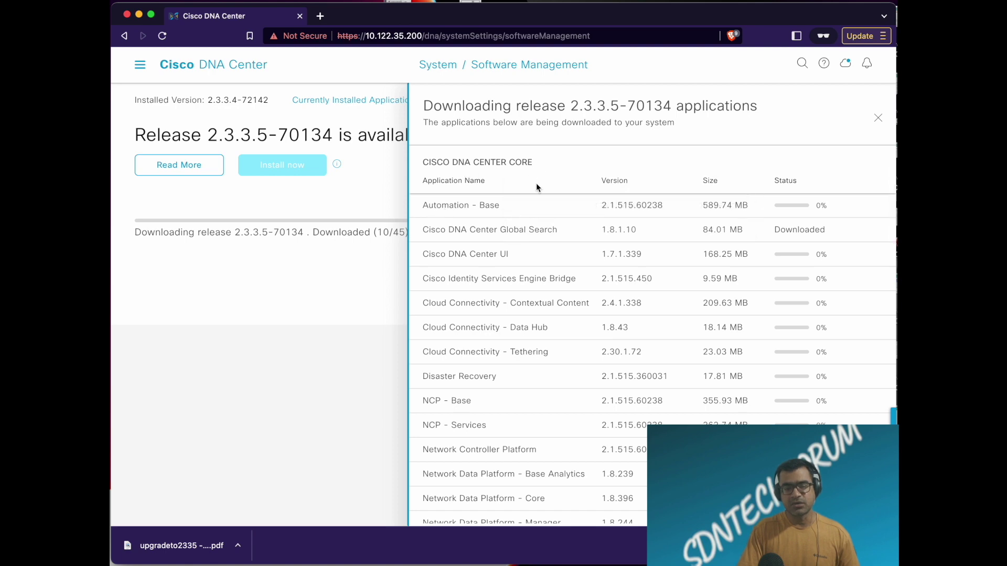
scroll(589, 204, "down", 10)
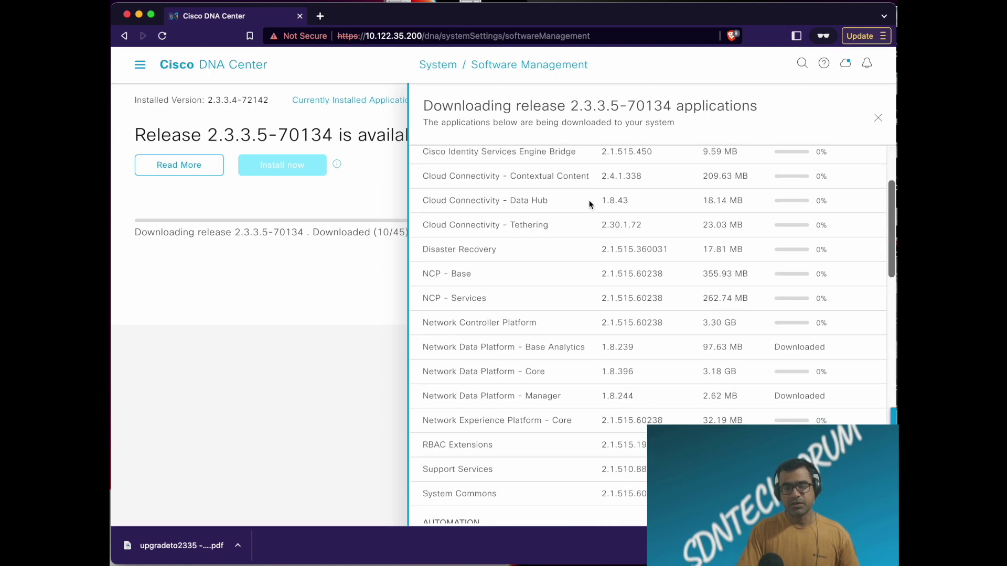
scroll(588, 203, "down", 6)
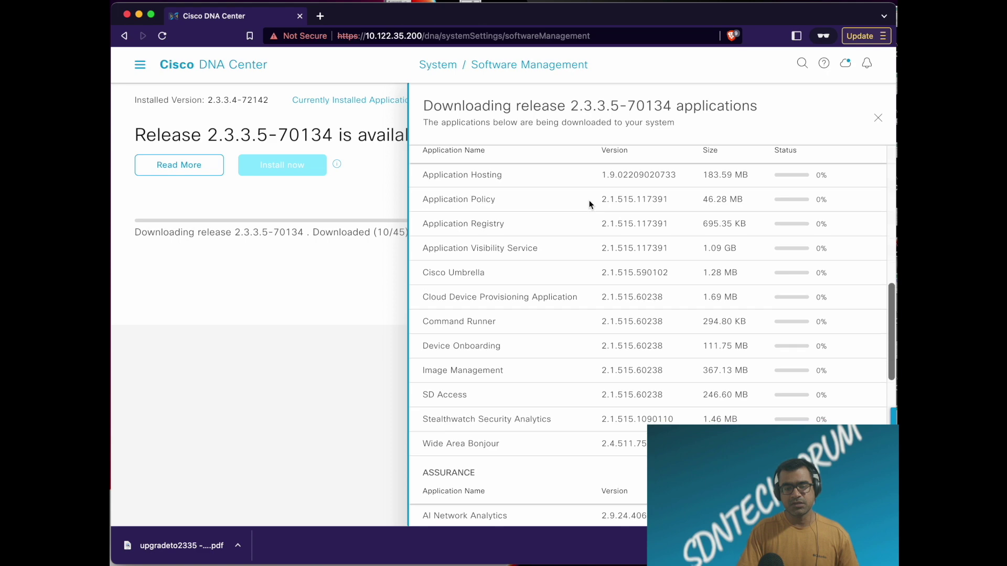
scroll(588, 204, "down", 4)
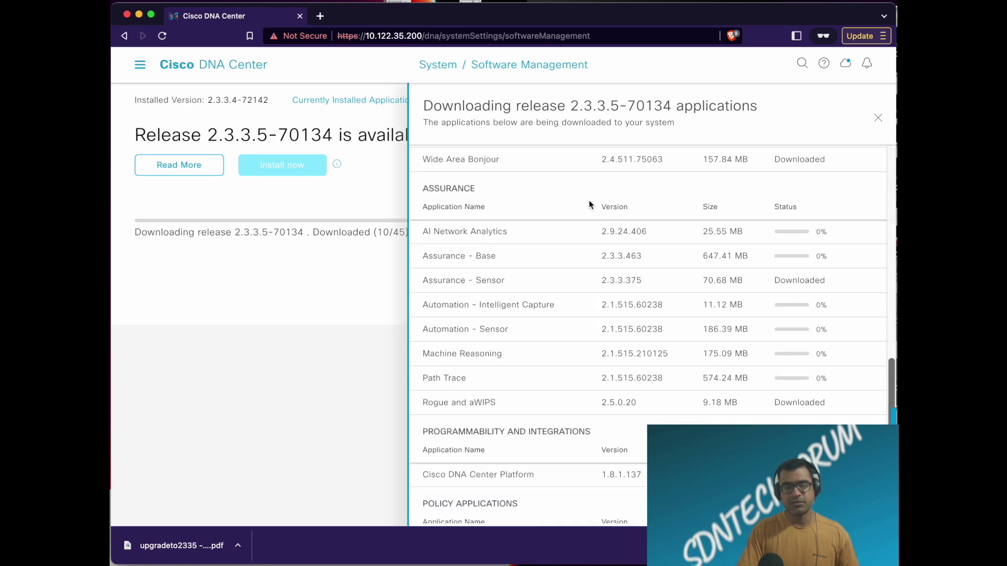
scroll(591, 205, "down", 4)
scroll(591, 205, "down", 2)
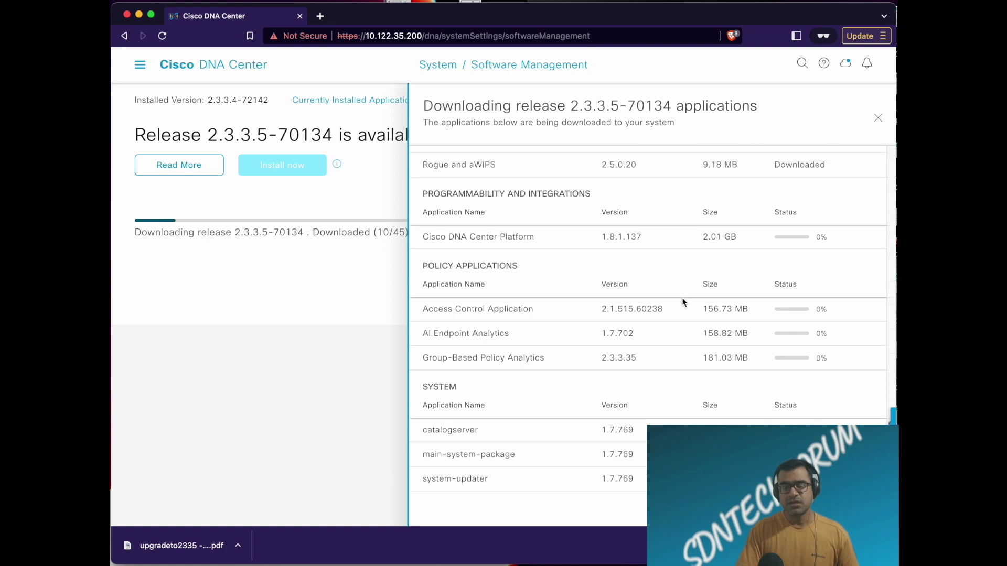
scroll(682, 302, "up", 8)
scroll(683, 303, "down", 8)
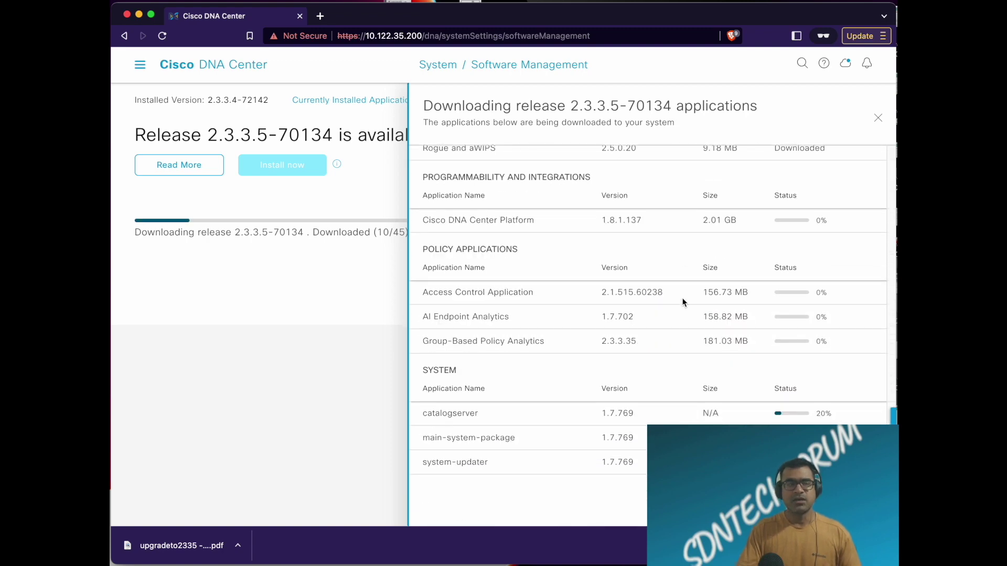
scroll(683, 303, "up", 3)
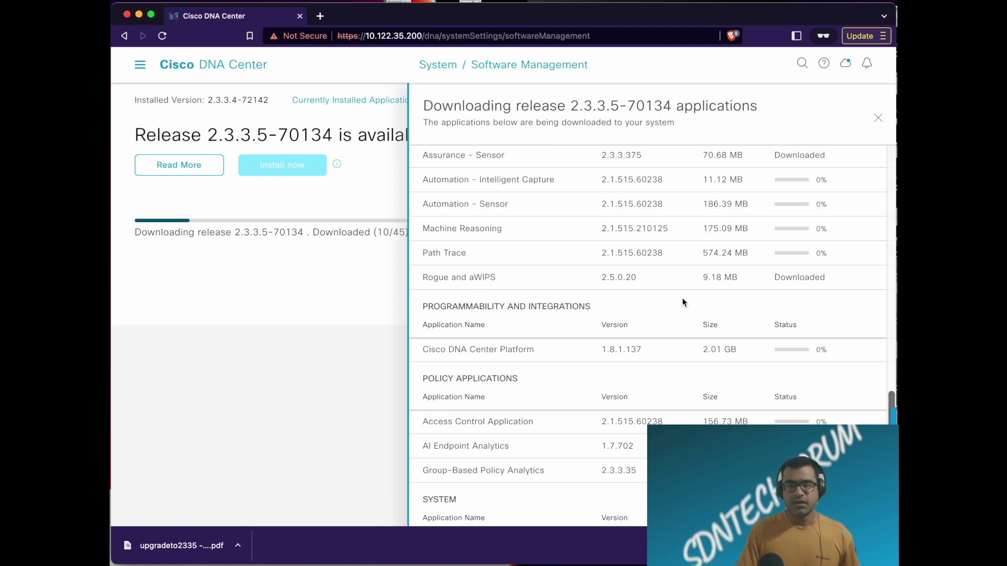
scroll(729, 304, "down", 5)
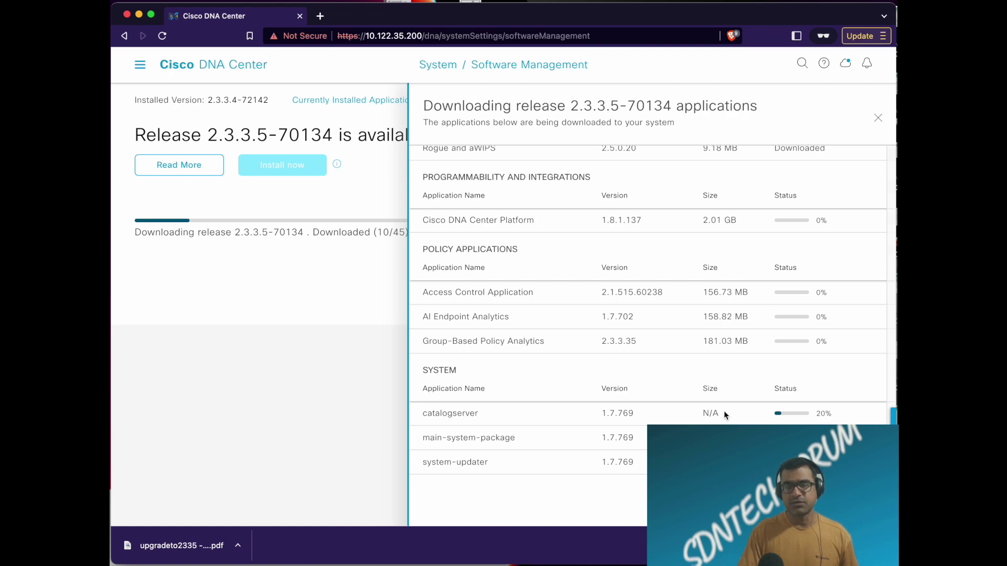
scroll(748, 401, "up", 10)
scroll(748, 401, "up", 2)
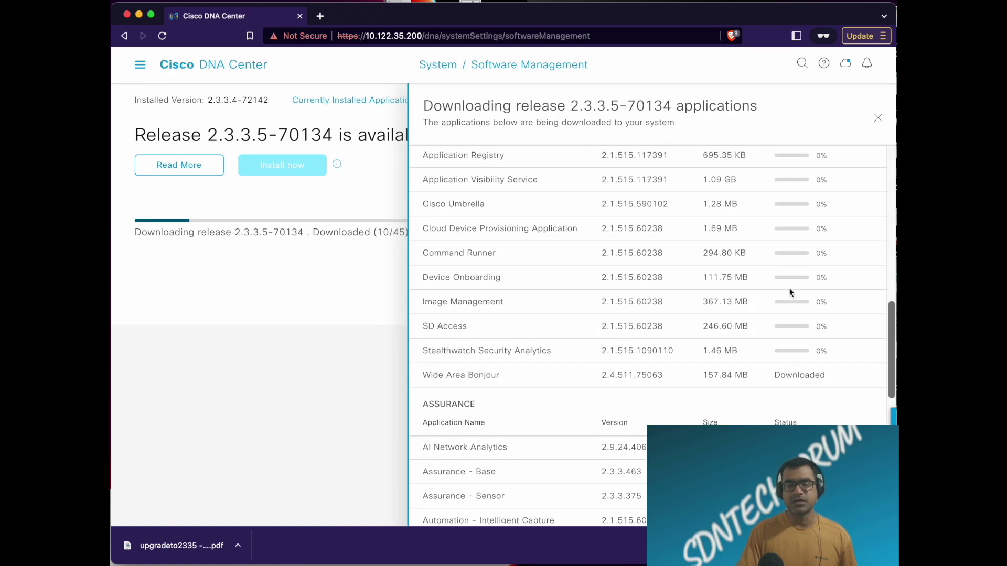
left_click(878, 119)
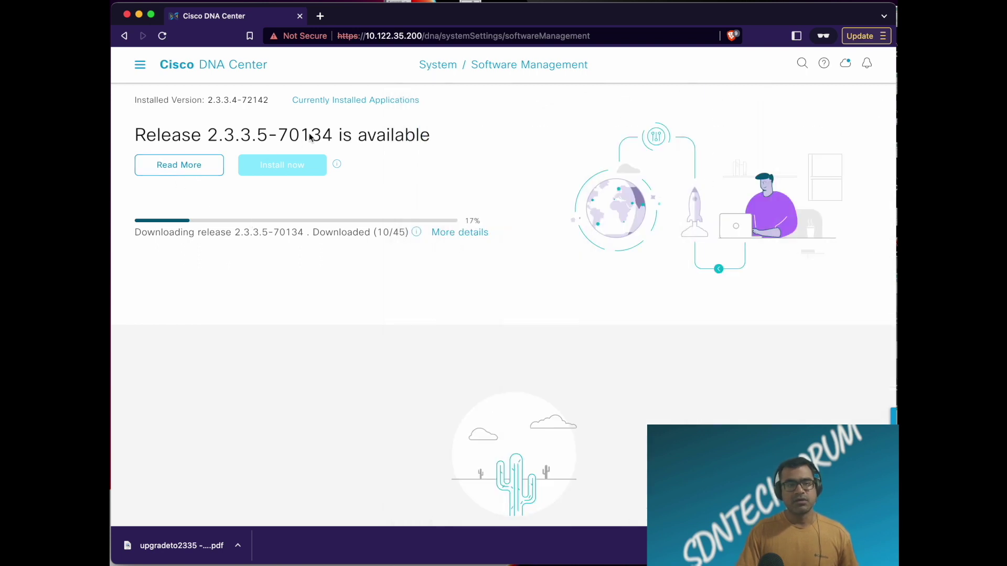
Show the Cisco DNA Center release notes list covering releases 2.3.4.0 down to 2.1.2.x
left_click_drag(442, 135, 130, 133)
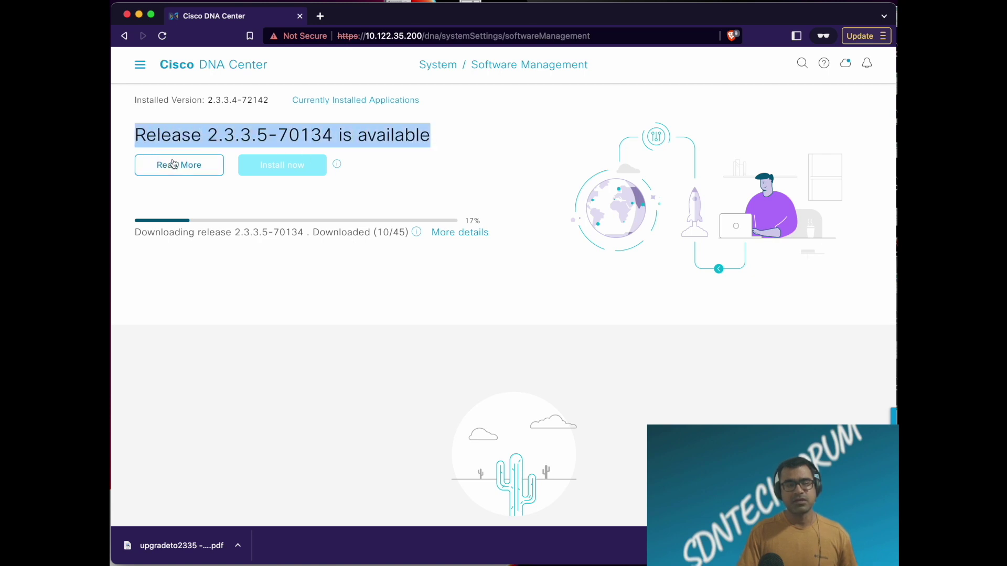
left_click(197, 172)
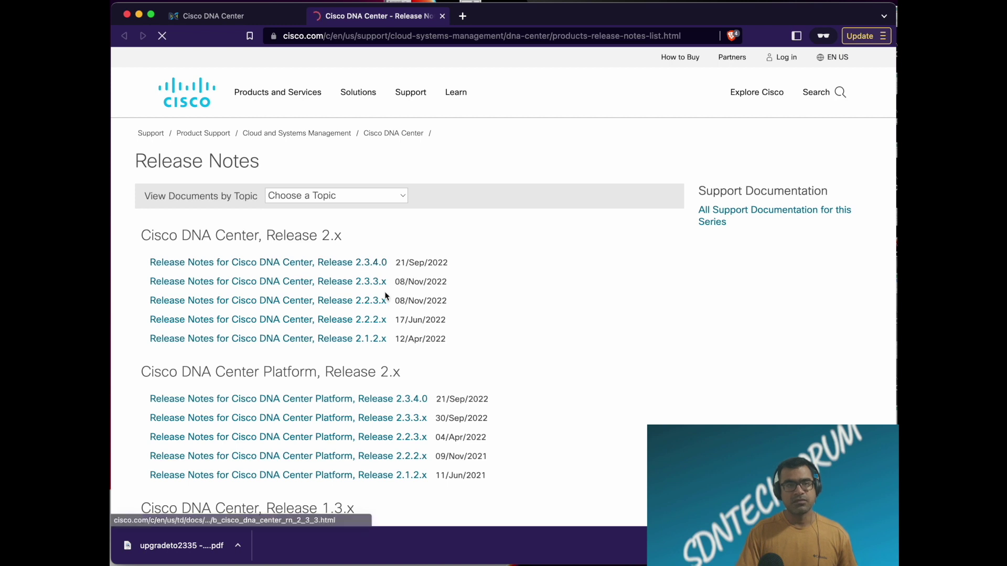
left_click(218, 17)
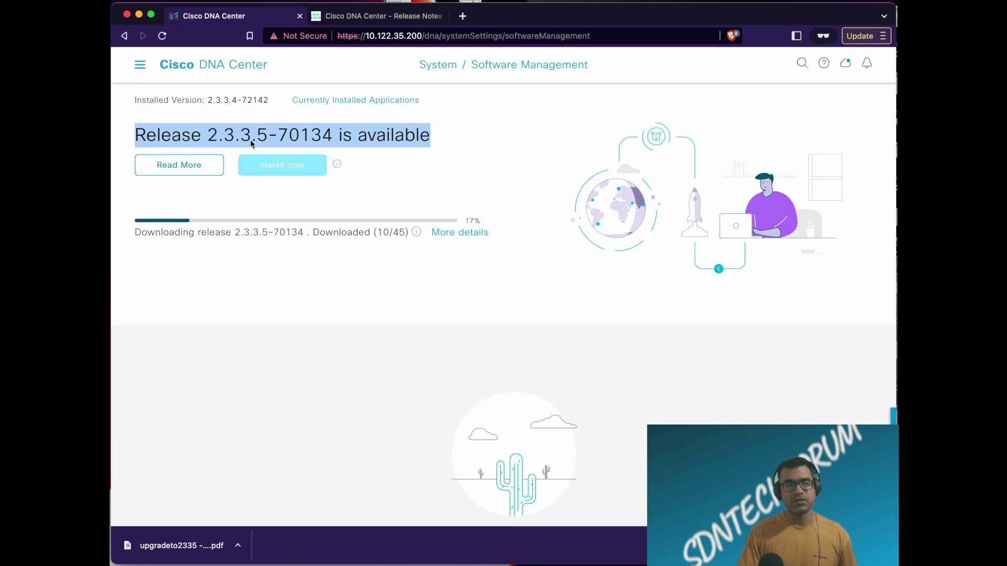
left_click(378, 16)
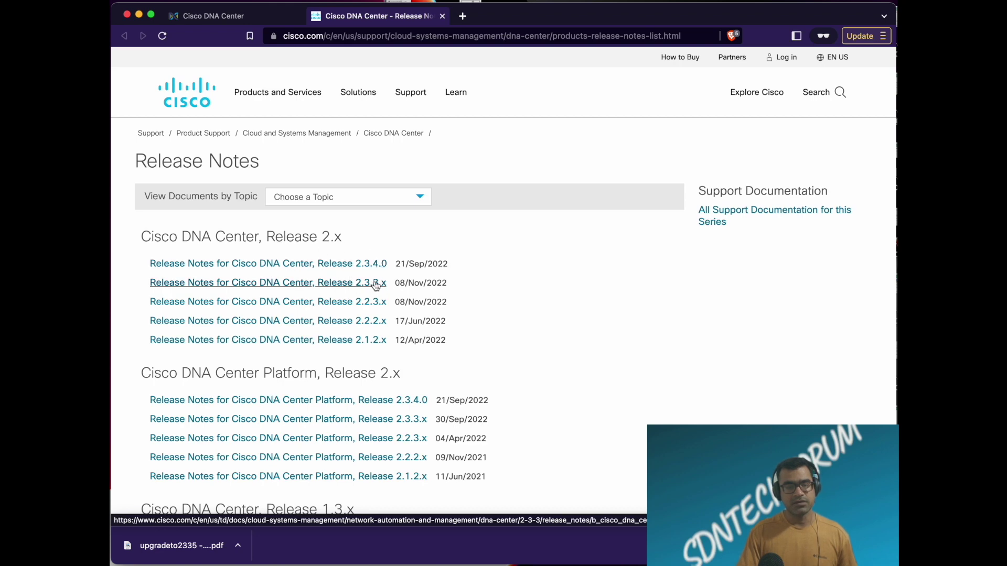
Open the Release 2.3.3.x notes and find the Package Versions table
left_click(357, 284)
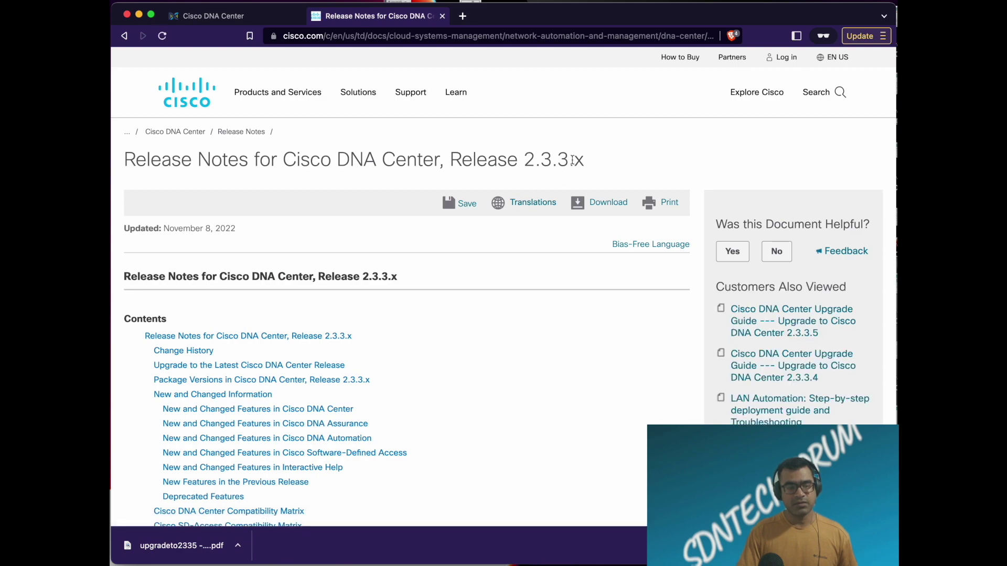
scroll(410, 352, "down", 15)
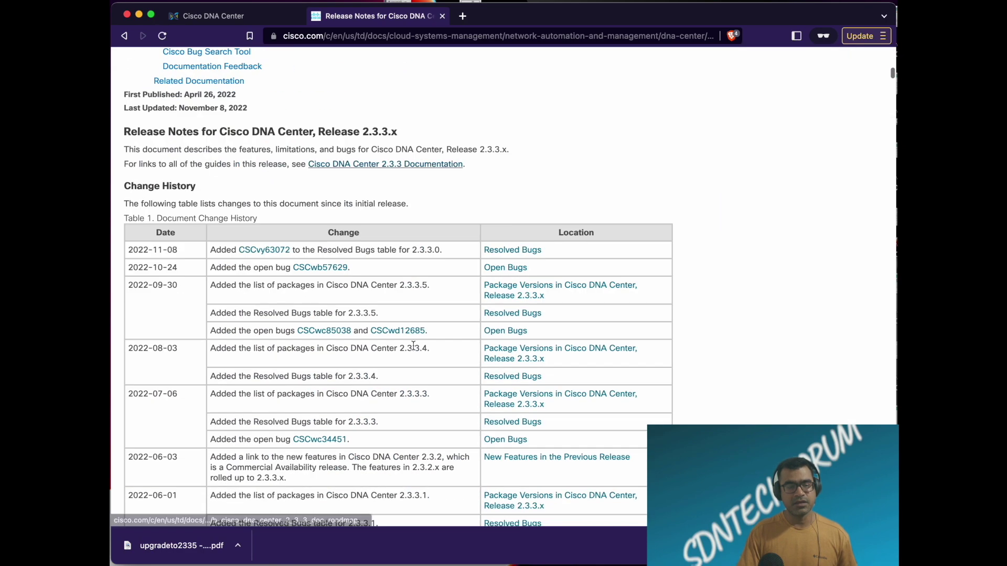
scroll(522, 291, "down", 15)
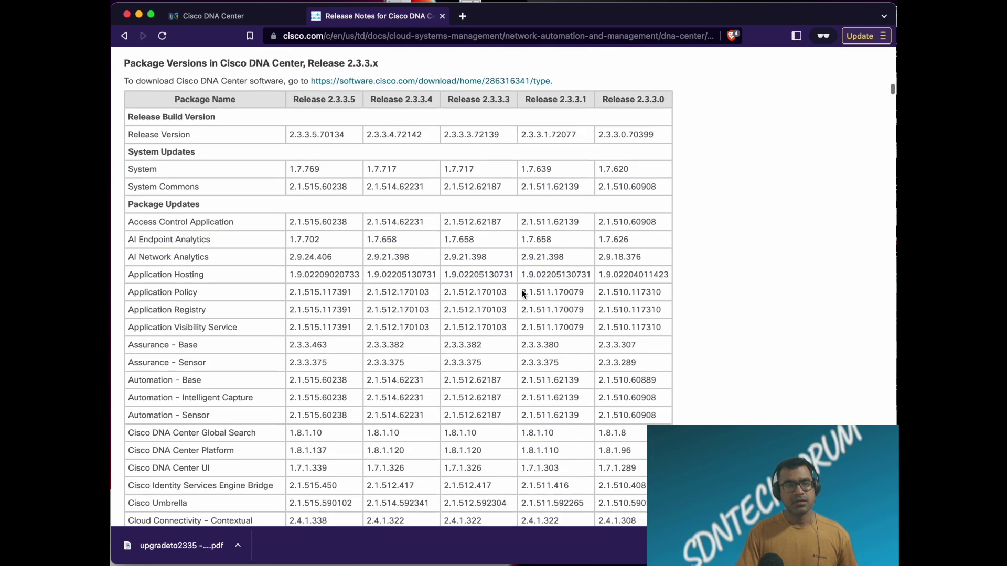
scroll(522, 289, "up", 1)
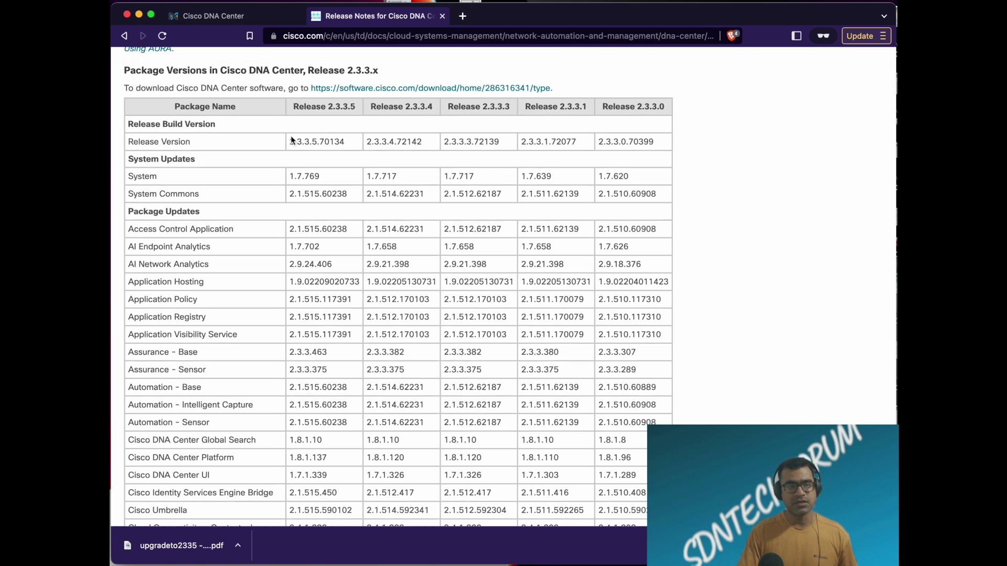
left_click_drag(291, 137, 341, 263)
scroll(341, 157, "down", 1)
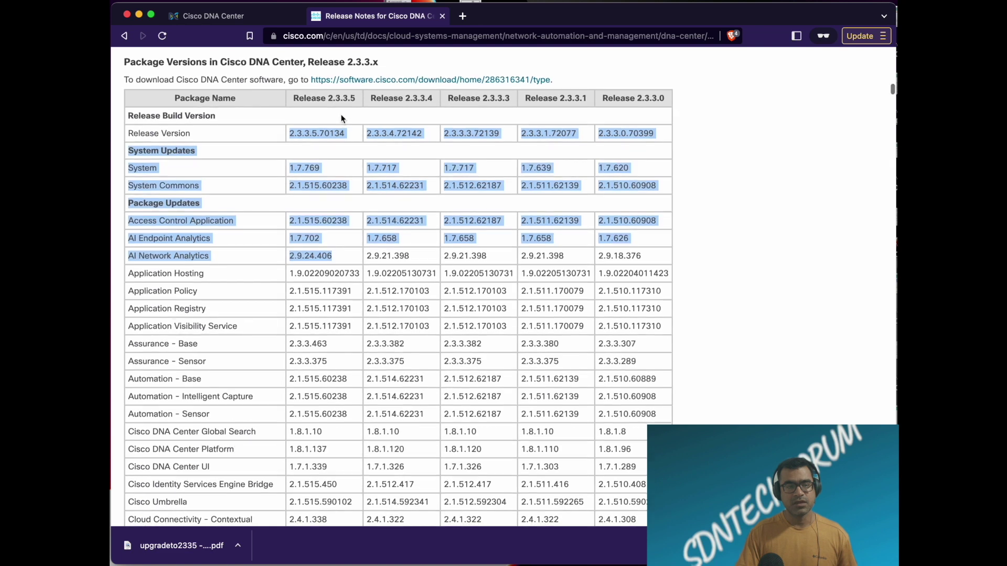
left_click(321, 194)
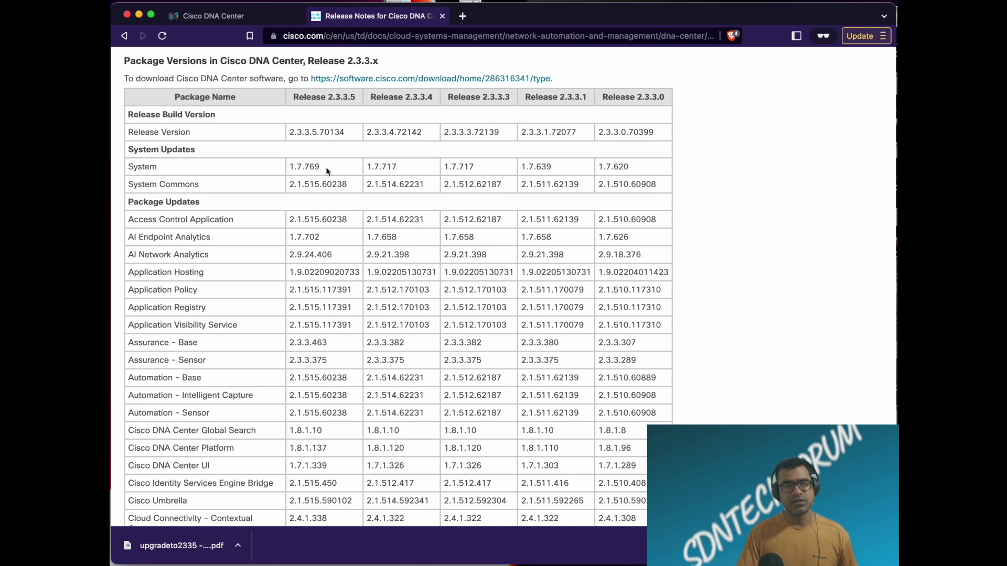
Highlight System versions 1.7.769 (2.3.3.5) and 1.7.717 (2.3.3.4), then return to the download
left_click_drag(323, 167, 286, 166)
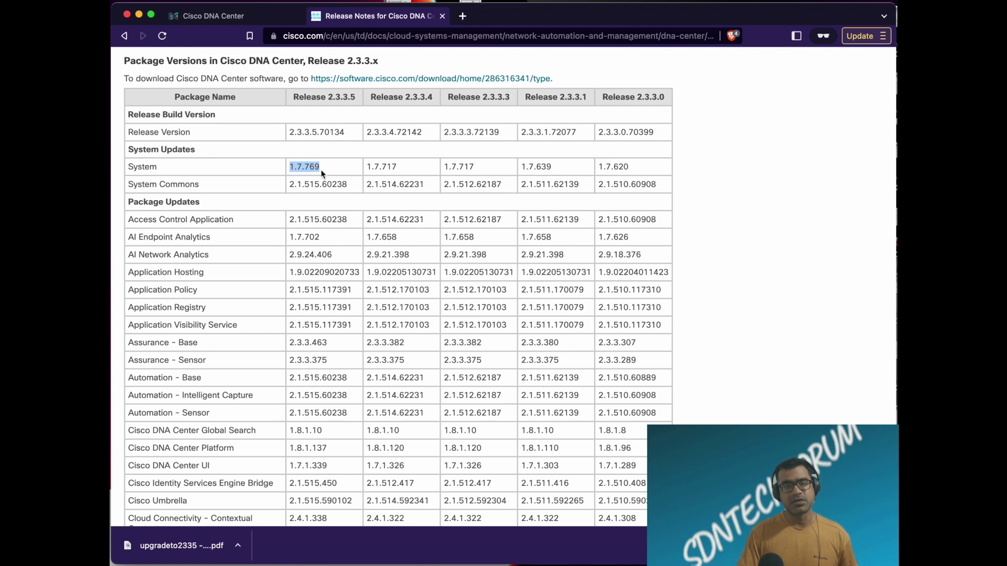
left_click_drag(399, 168, 365, 168)
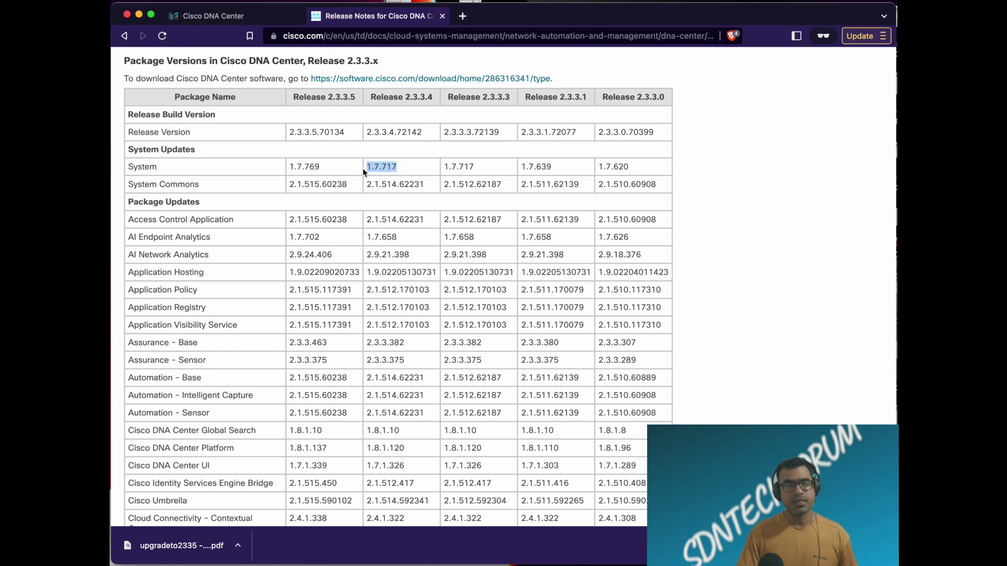
left_click(246, 19)
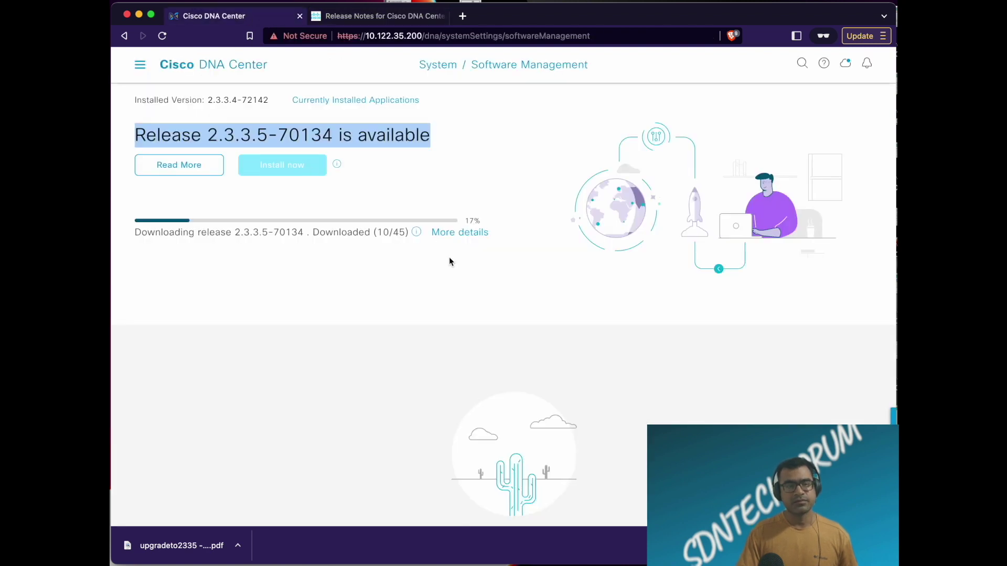
left_click(476, 234)
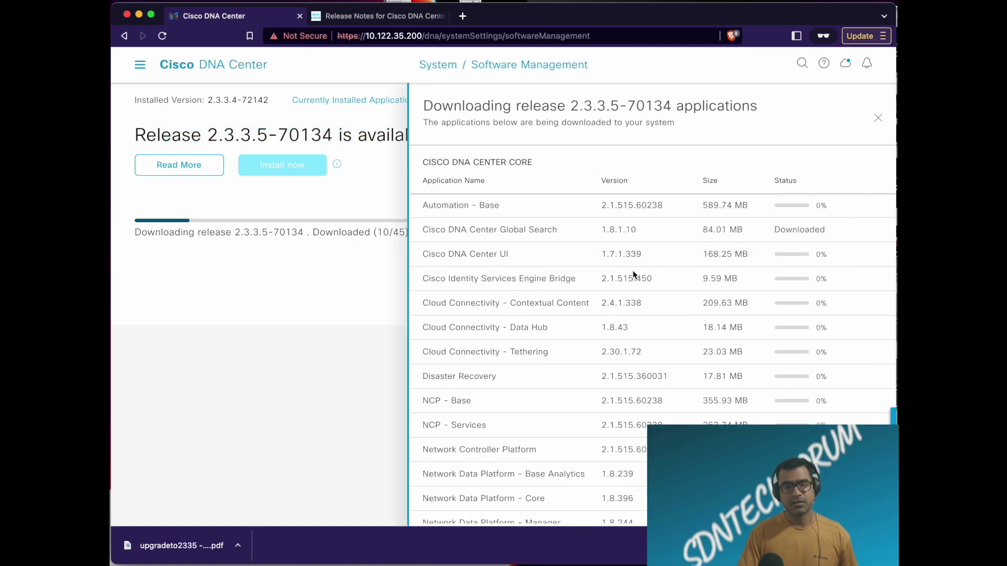
scroll(694, 266, "down", 1)
scroll(656, 226, "up", 1)
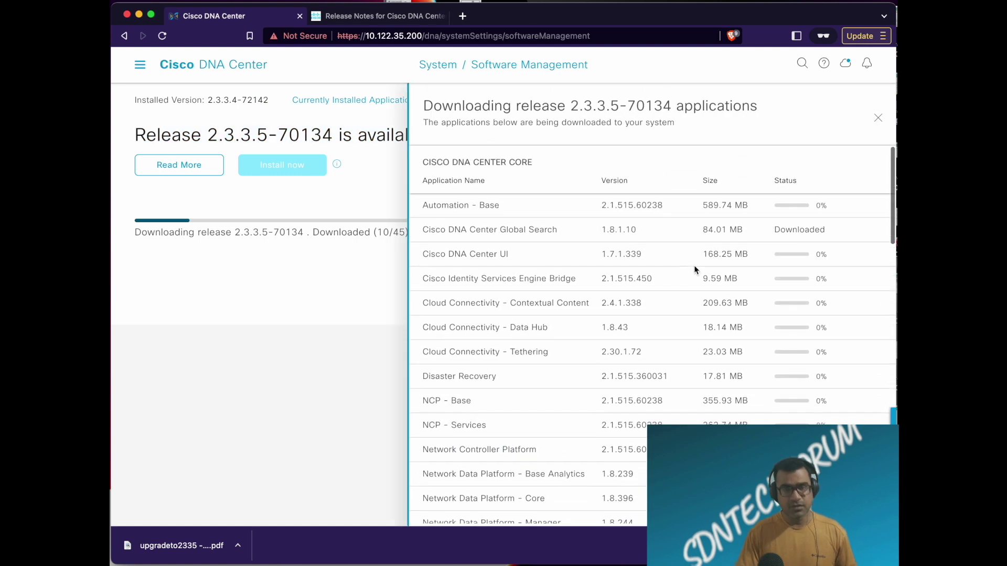
key("super+f")
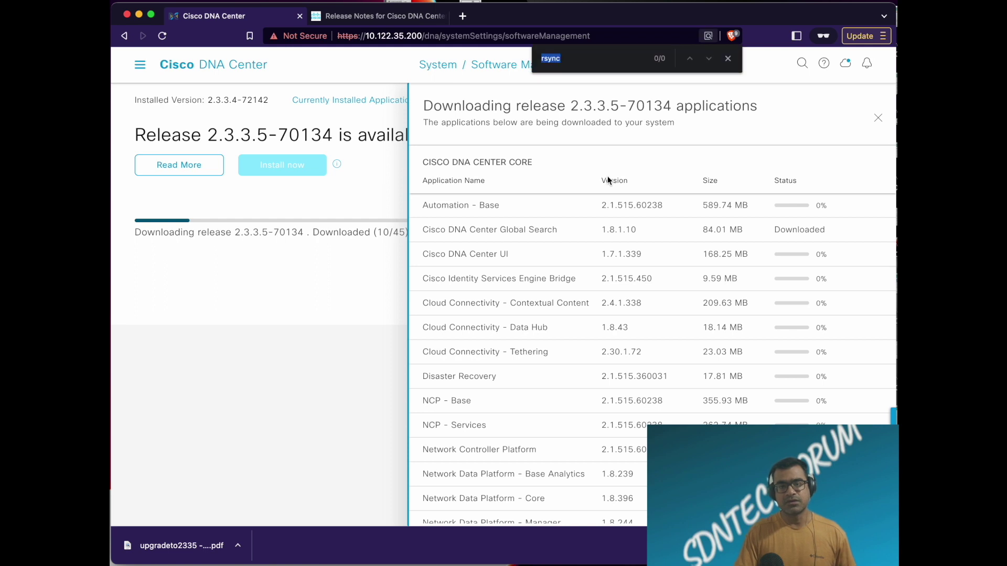
key("Escape")
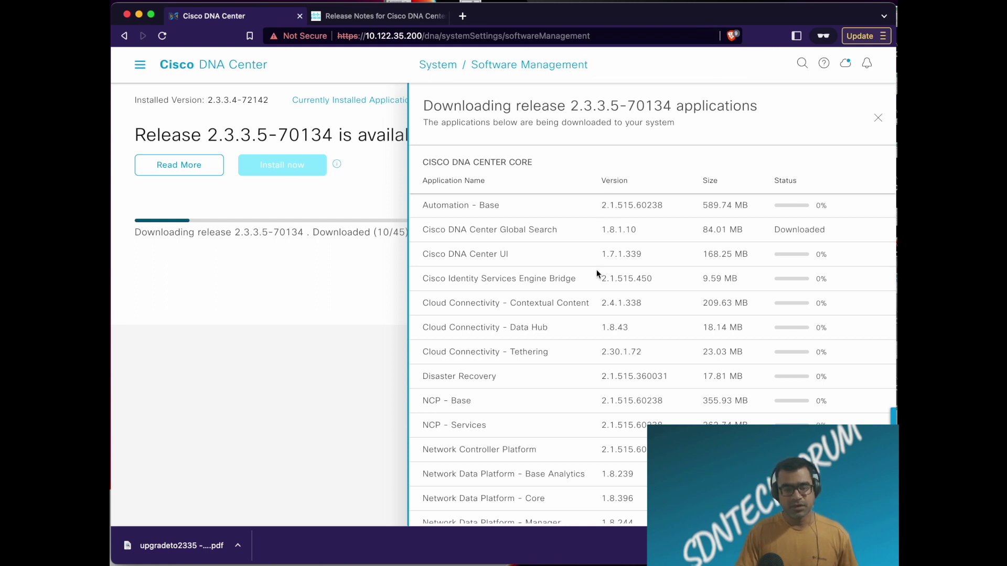
scroll(631, 275, "down", 1)
scroll(631, 272, "down", 4)
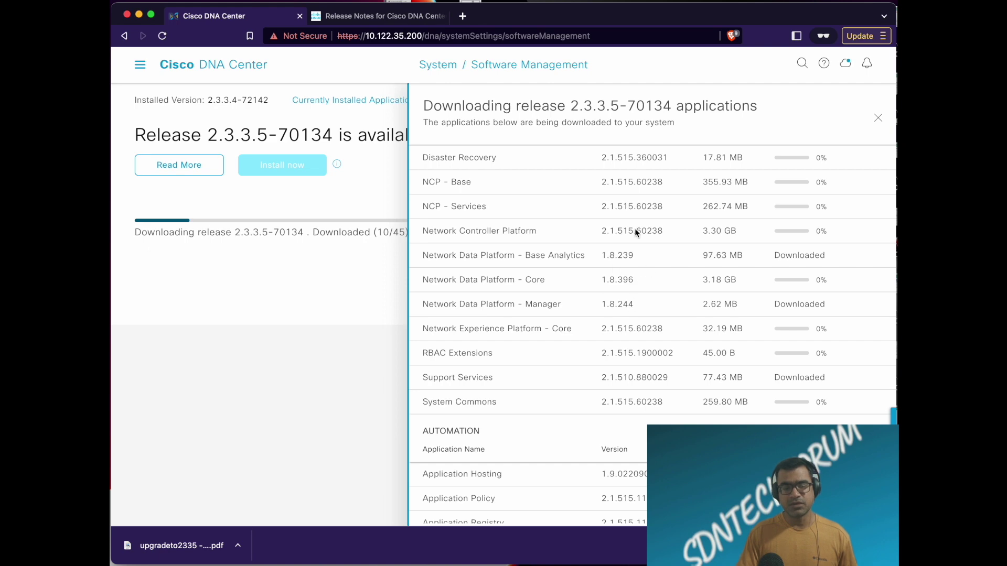
scroll(663, 276, "down", 4)
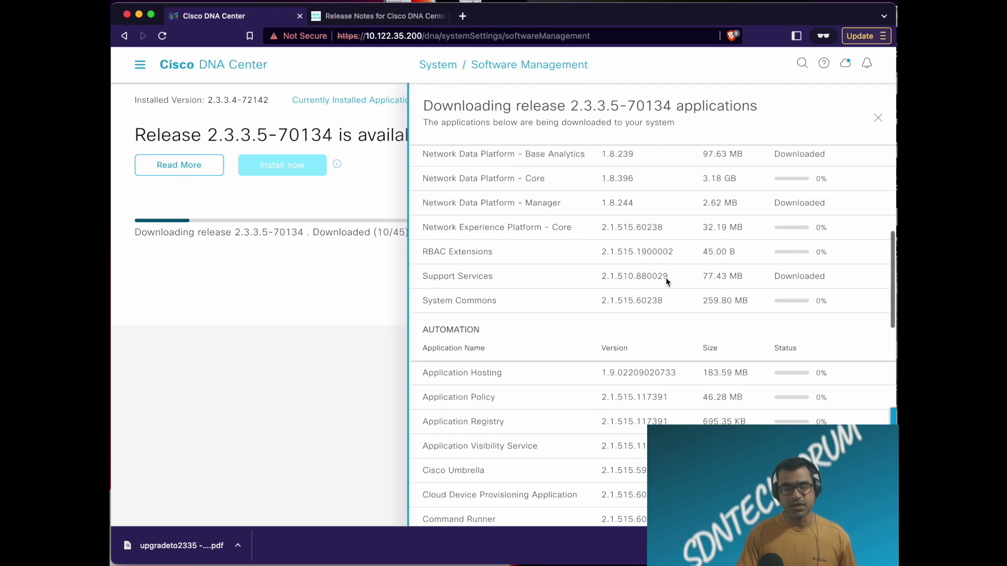
scroll(666, 278, "down", 5)
scroll(666, 278, "down", 3)
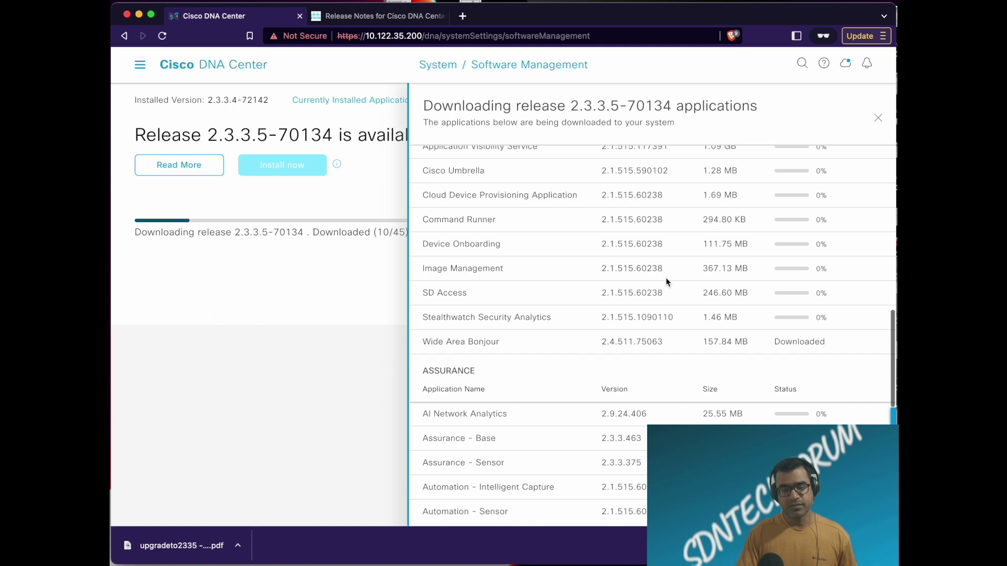
scroll(666, 278, "down", 4)
scroll(666, 278, "down", 3)
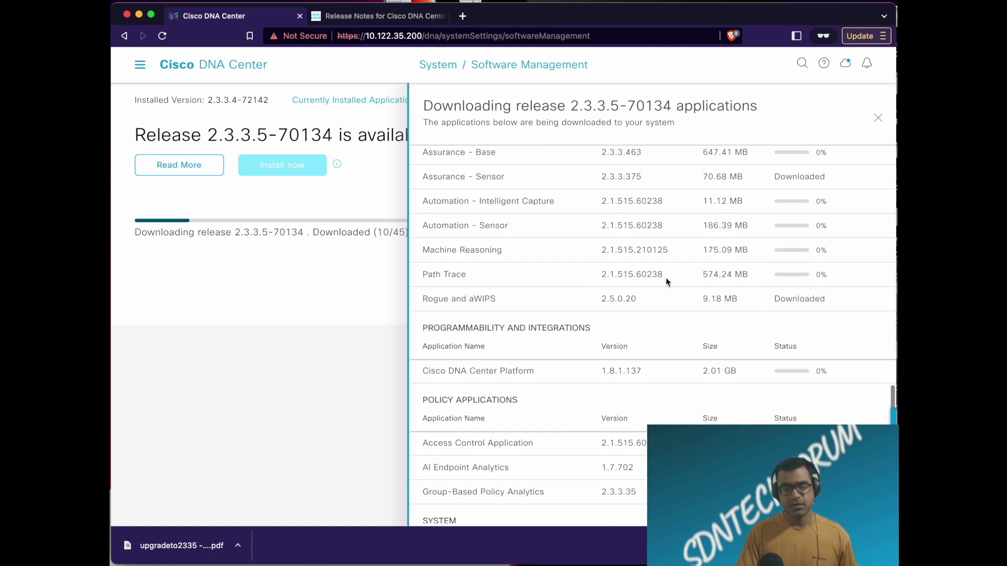
scroll(666, 282, "down", 4)
scroll(664, 283, "down", 2)
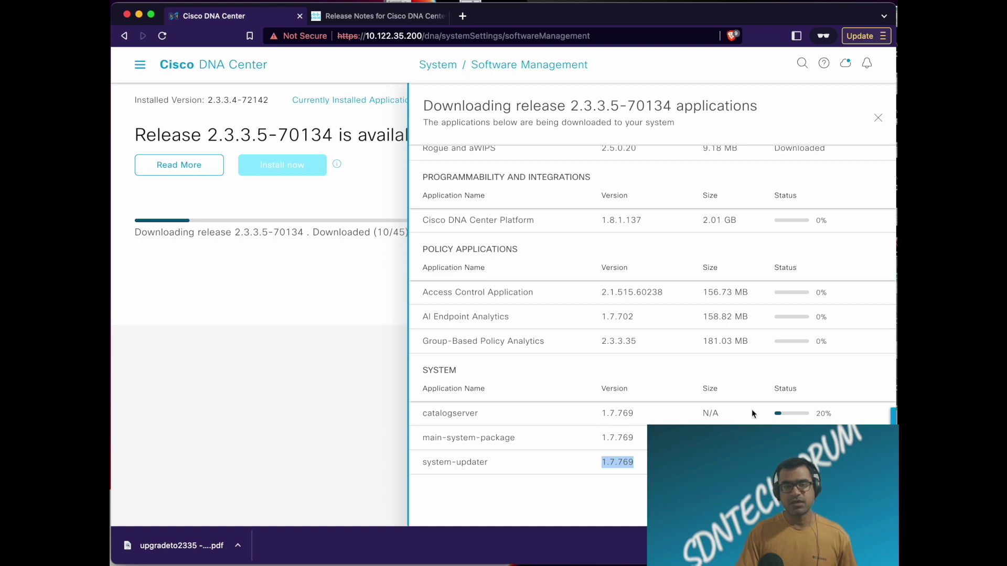
scroll(717, 344, "up", 15)
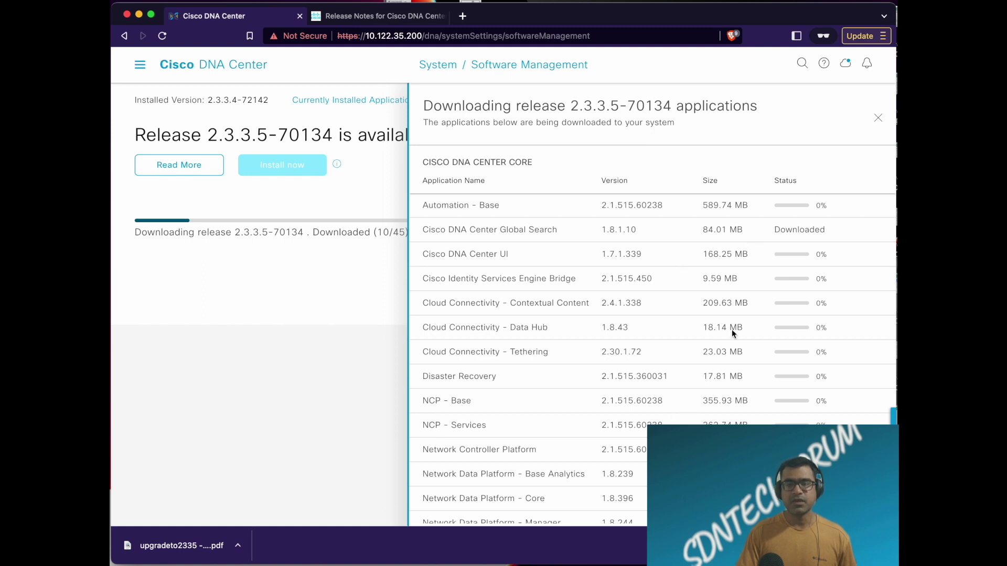
left_click(878, 117)
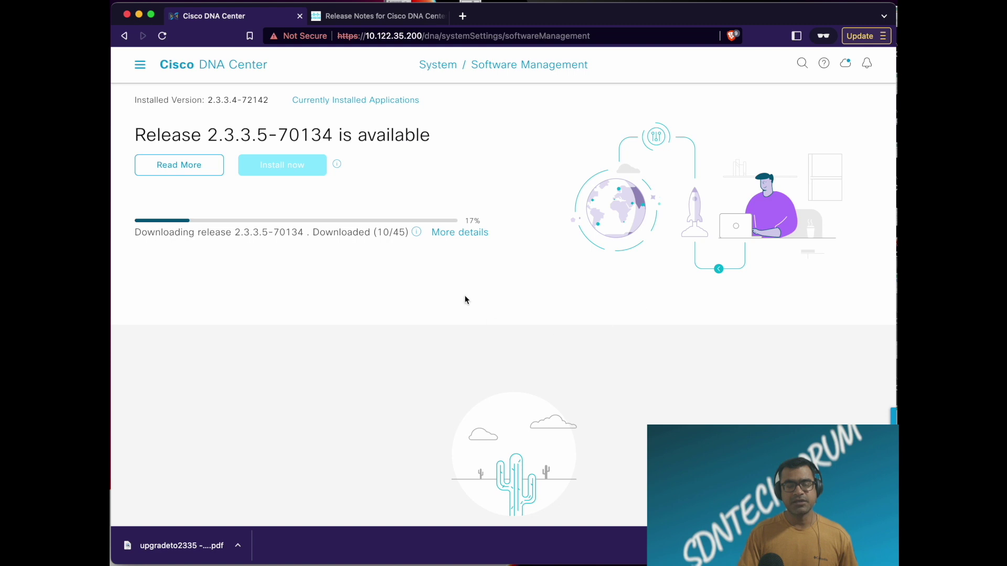